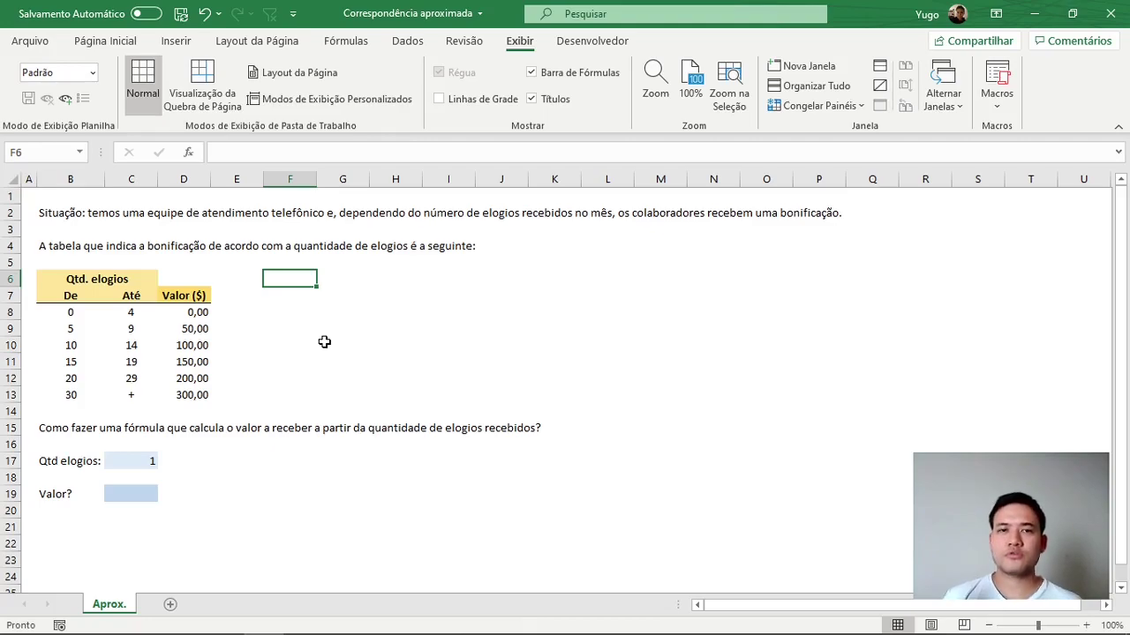
Review the bonus table B8:D13, from lower bound 0 through the 300,00 top bonus
key("Left")
key("Left")
key("Left")
key("Down")
key("Down")
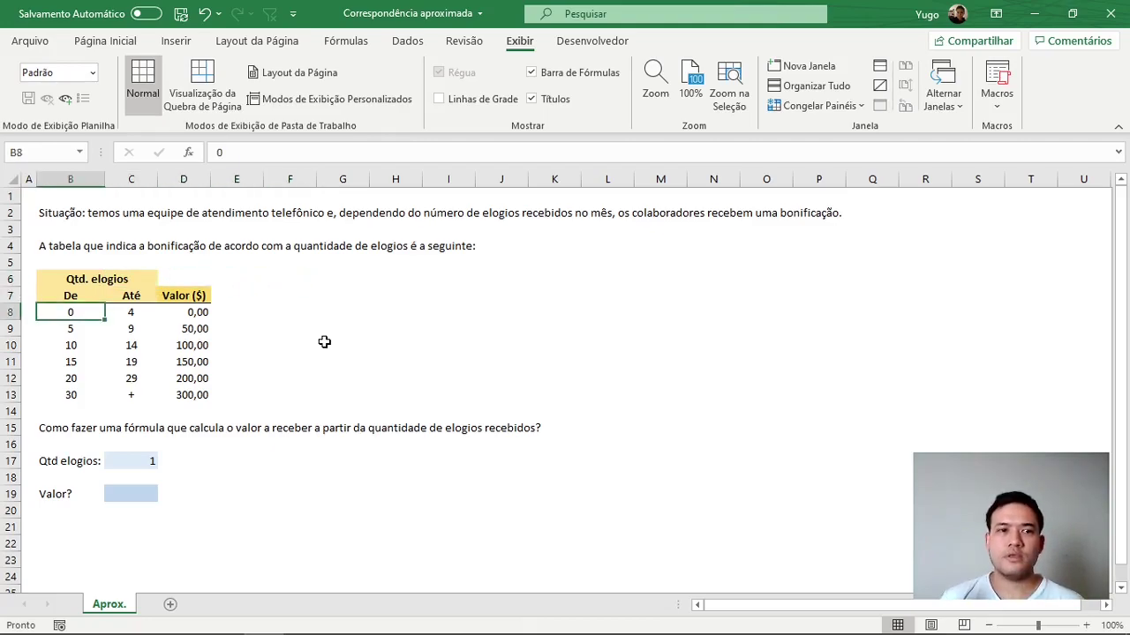
key("Right")
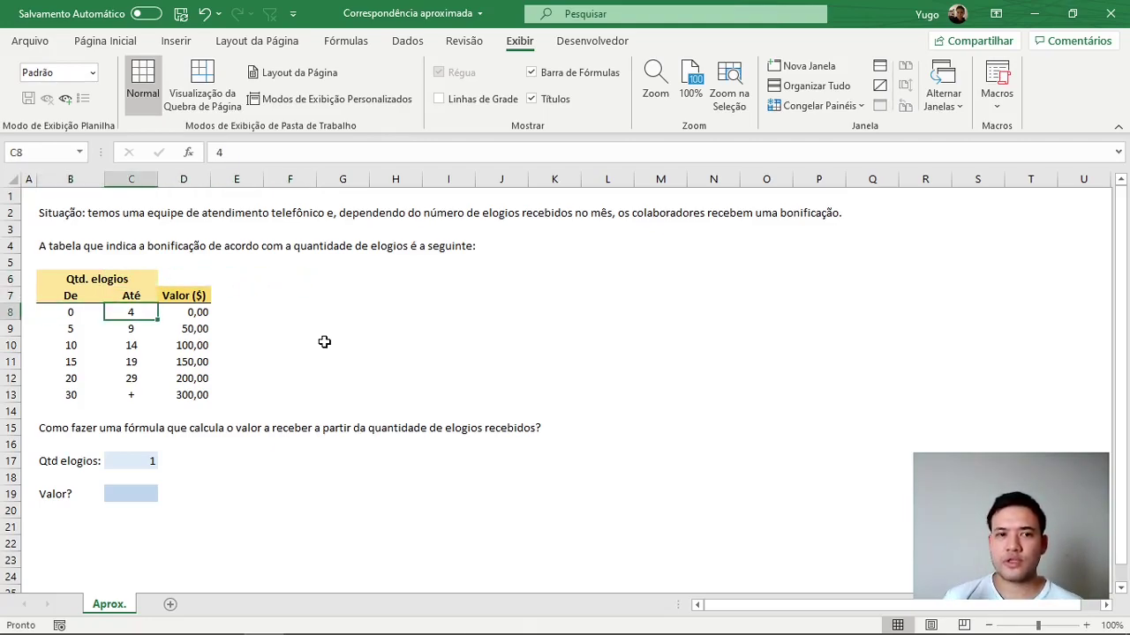
key("Left")
key("Down")
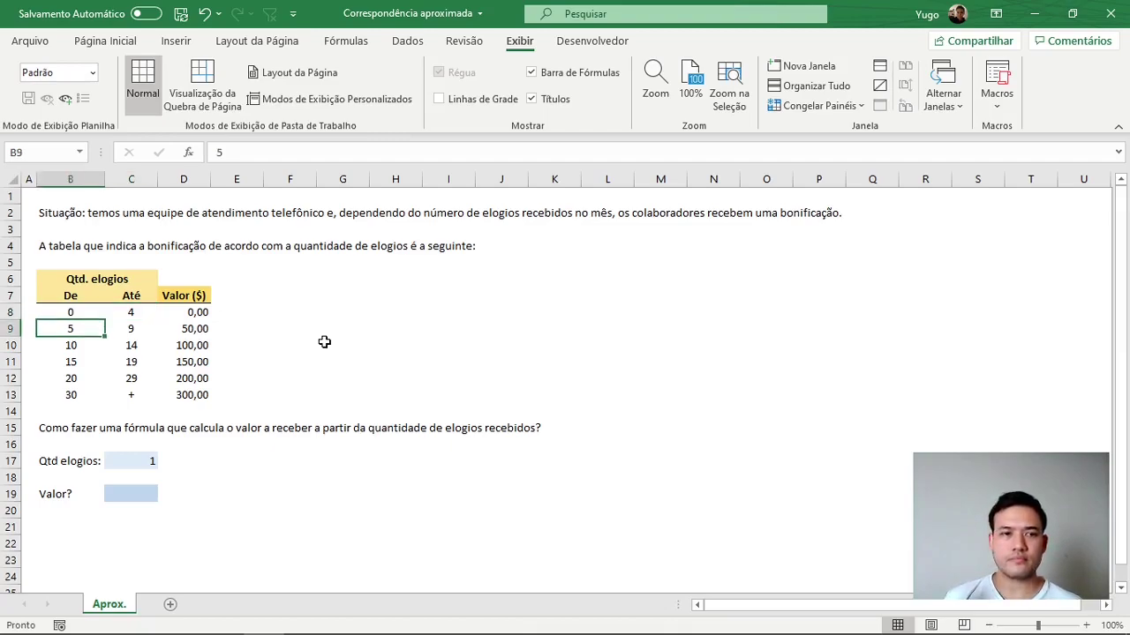
key("Right")
key("Right")
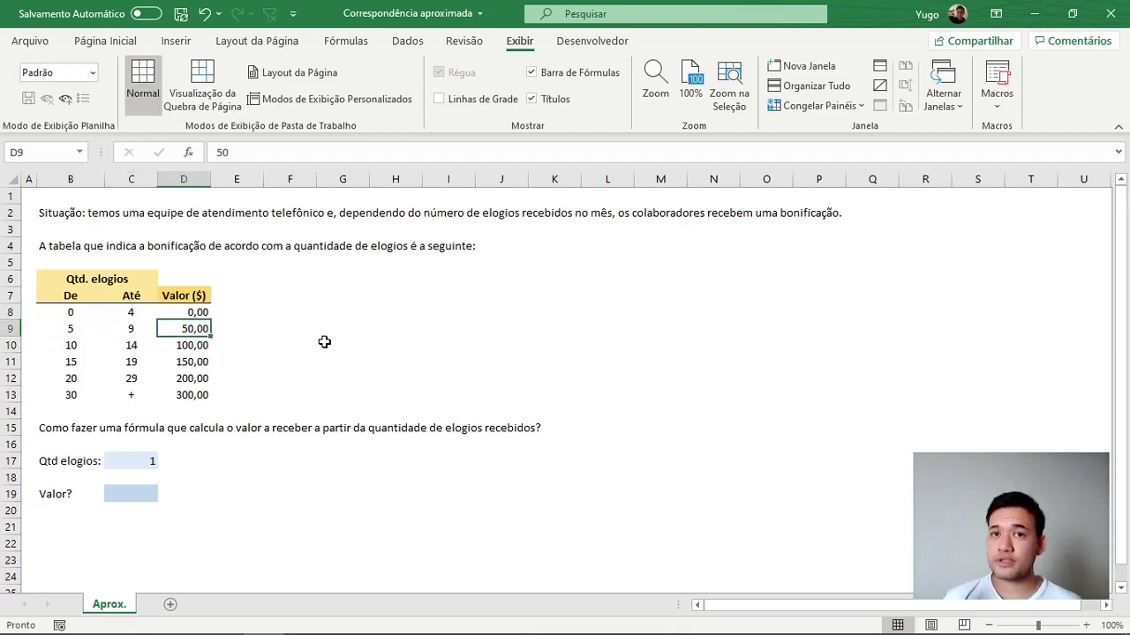
key("Left")
key("Left")
key("Down")
key("Right")
key("Right")
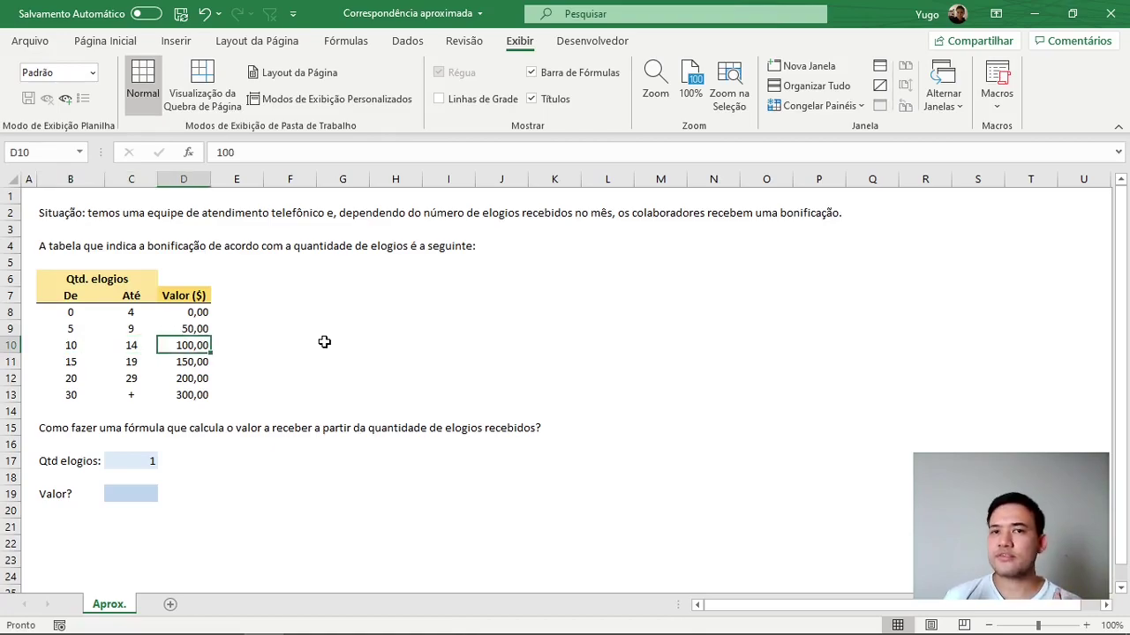
key("Down")
key("Down")
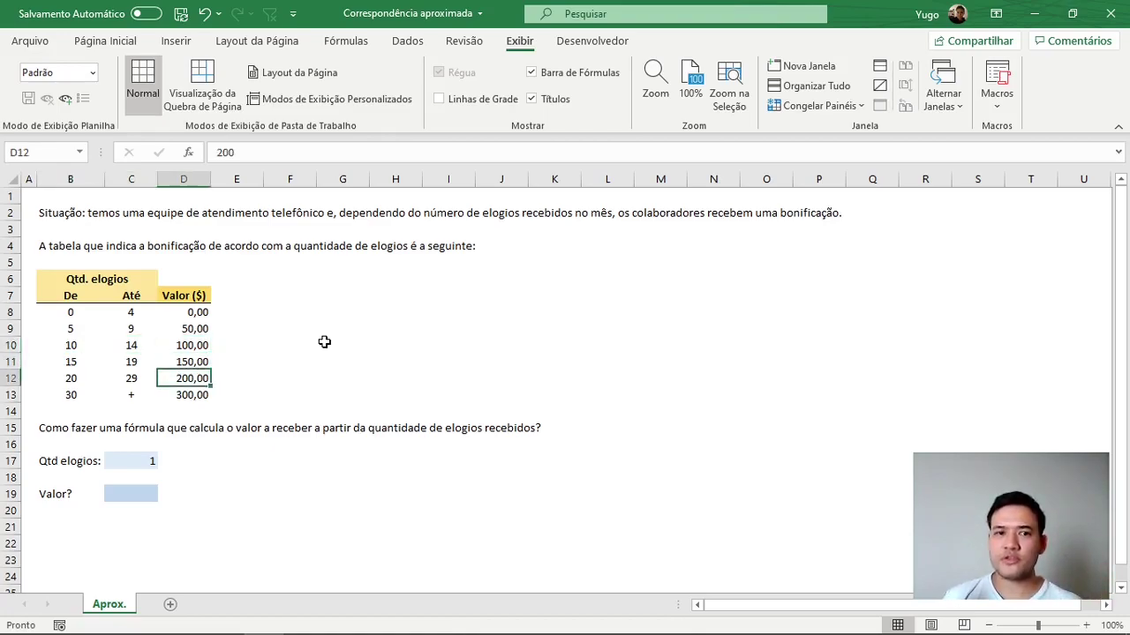
key("Down")
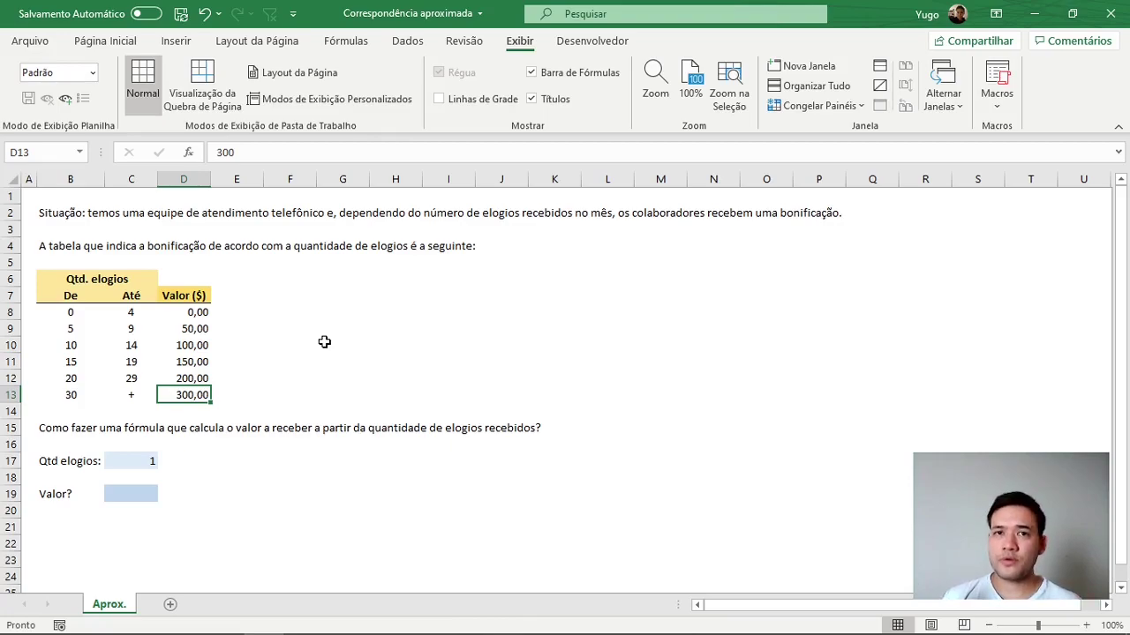
Check the compliment count in C17, then settle on the Valor? cell C19
key("Down")
key("Left")
key("Down")
key("Down")
key("Down")
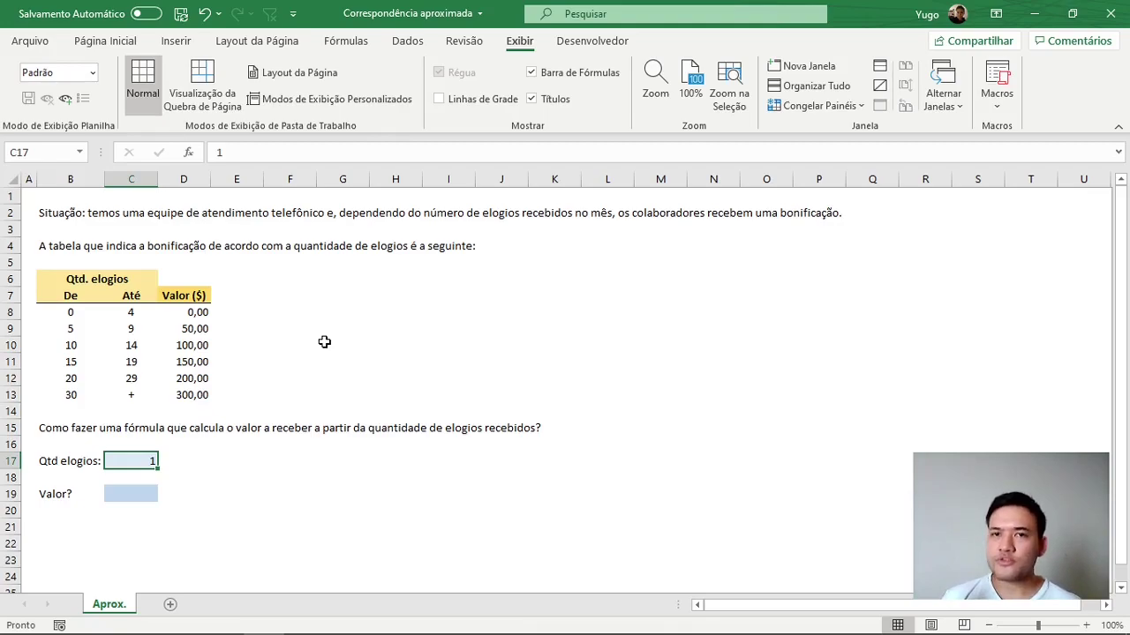
key("Down")
key("Down")
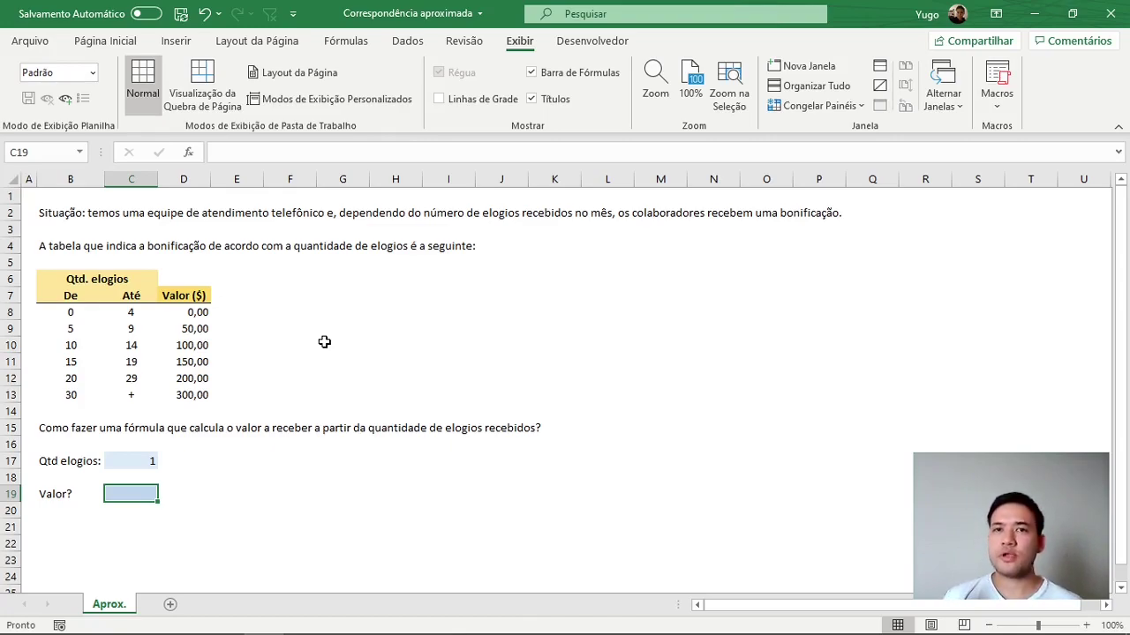
key("Up")
key("Up")
key("Up")
key("Down")
key("Down")
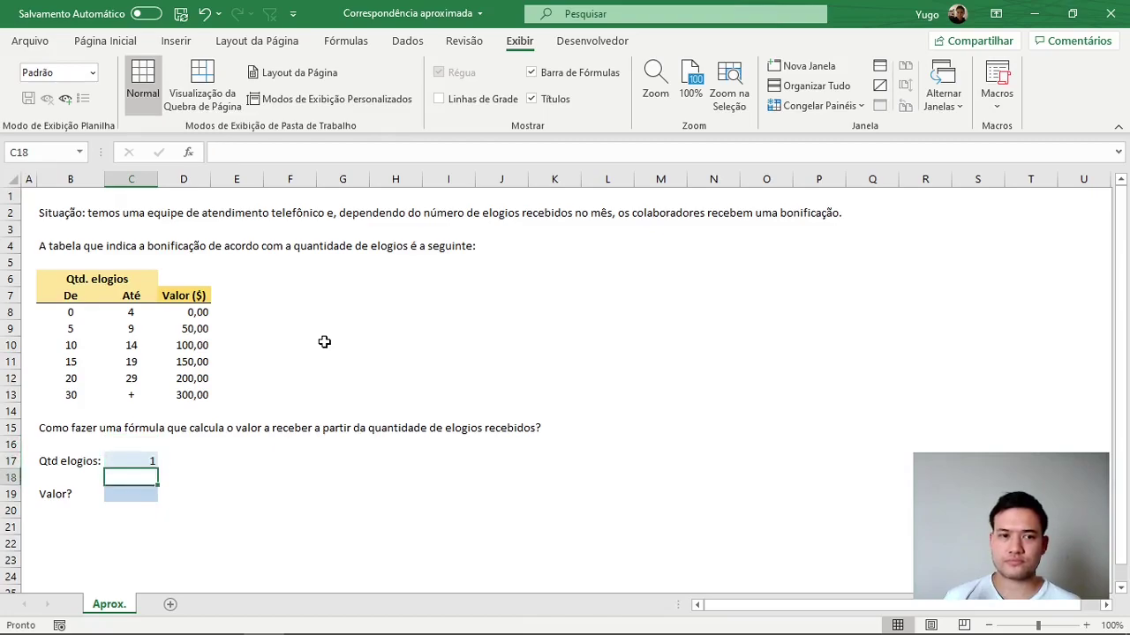
key("Down")
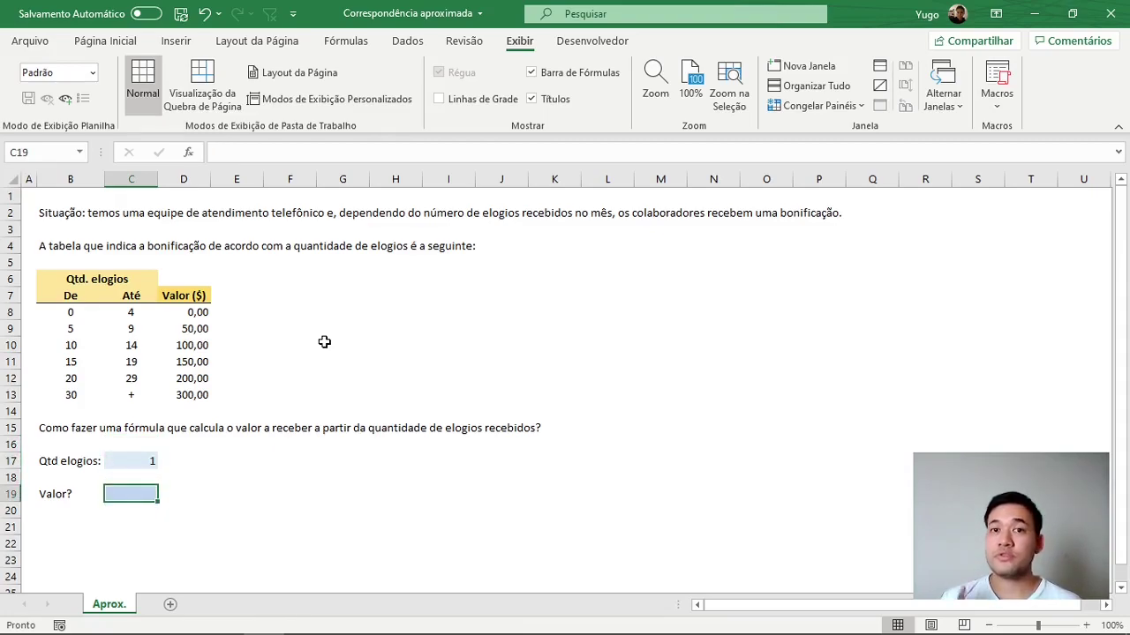
Start a PROCV formula in C19 with C17 as the lookup value
type("=")
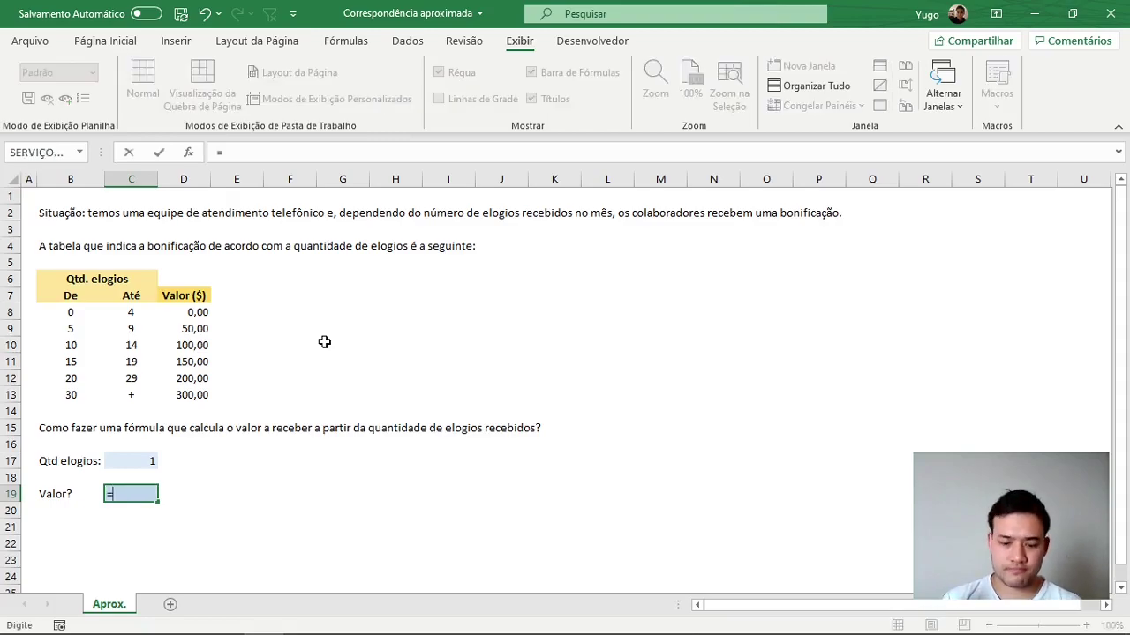
type("procv")
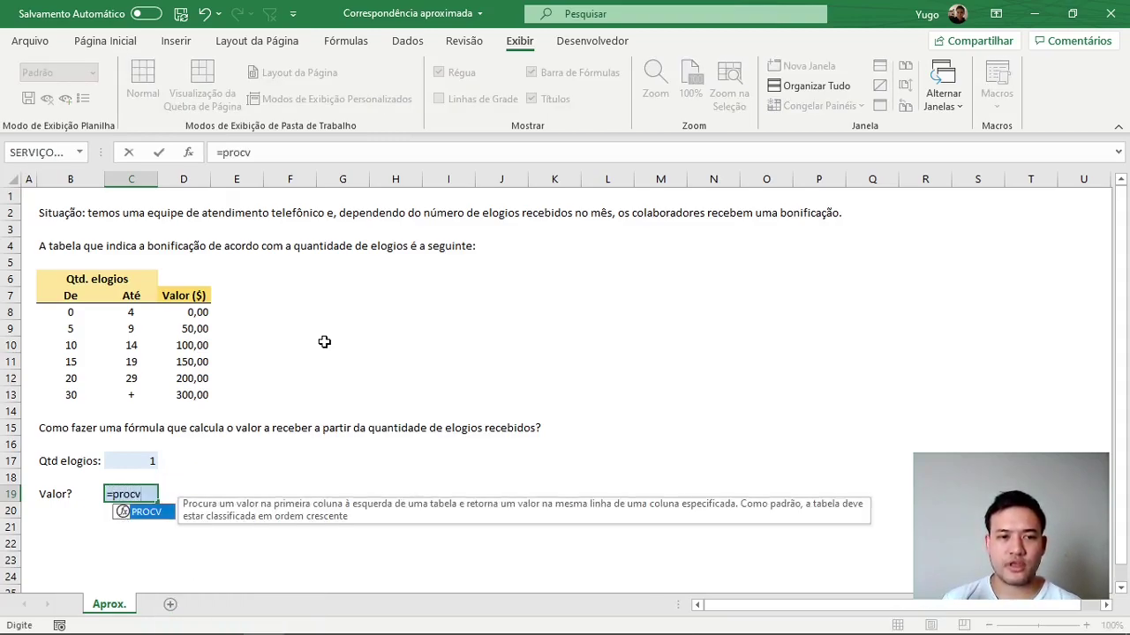
key("Tab")
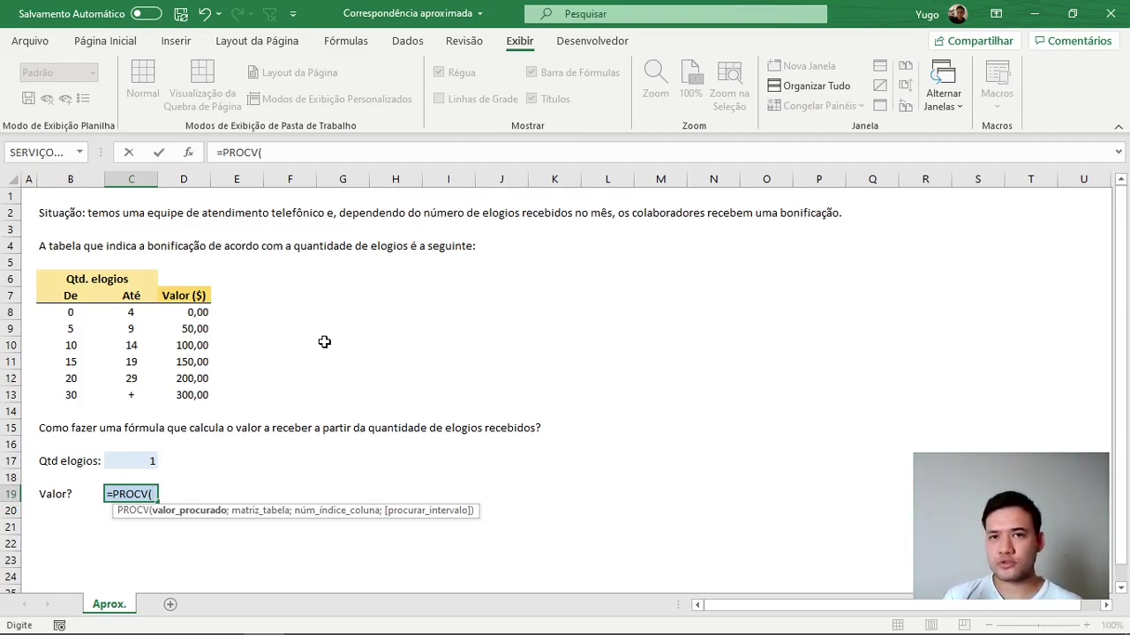
key("Up")
key("Up")
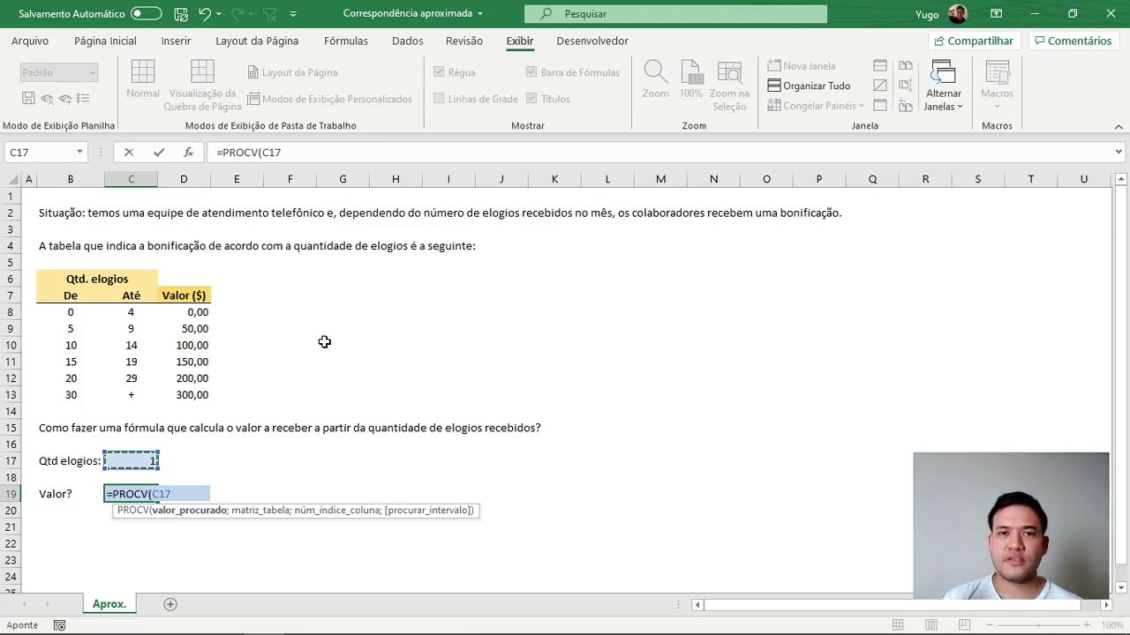
type(";")
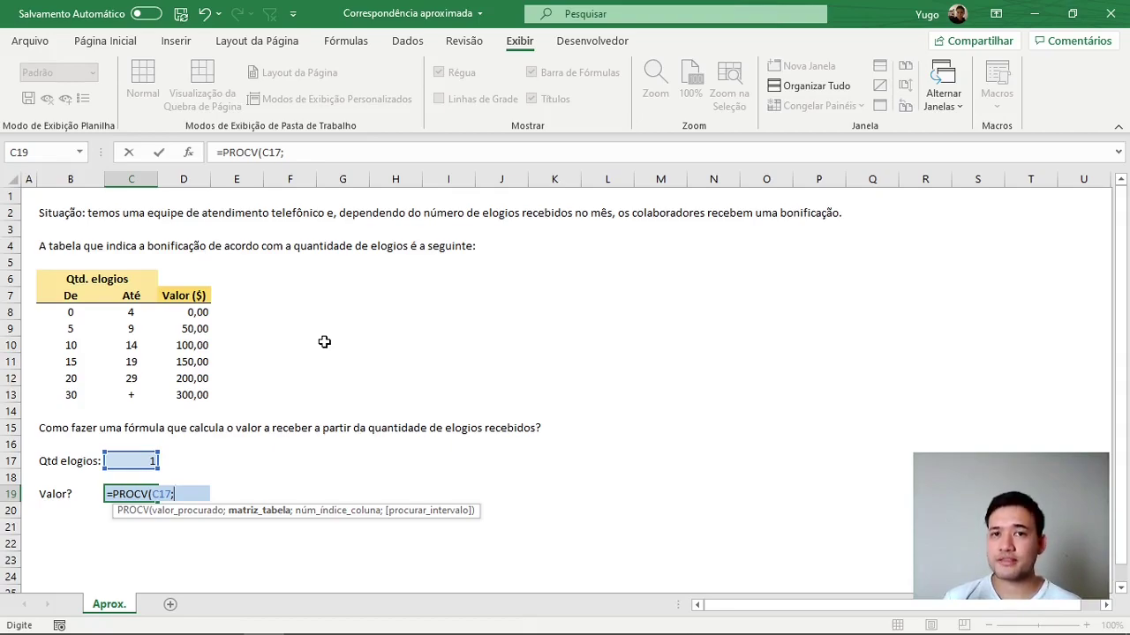
Add the bonus table B8:D13 as the PROCV table argument
key("Up")
key("Up")
key("Up")
key("Up")
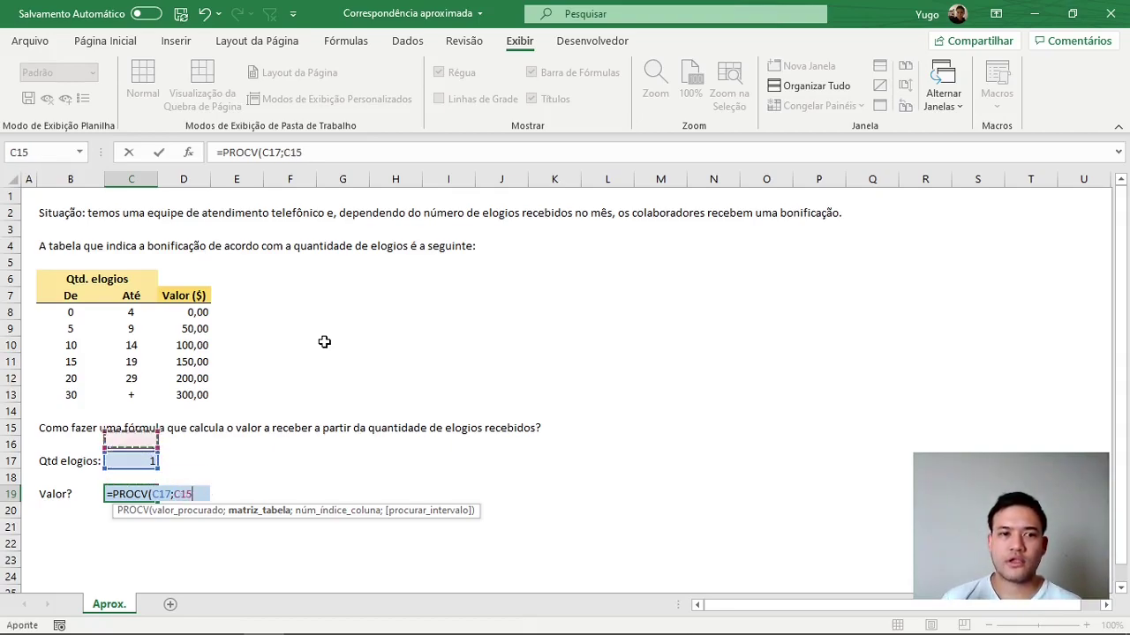
key("Up")
key("Left")
key("Up")
key("Up")
key("shift+Down")
key("shift+Right")
key("shift+Up")
key("shift+Up")
key("shift+Up")
key("shift+Right")
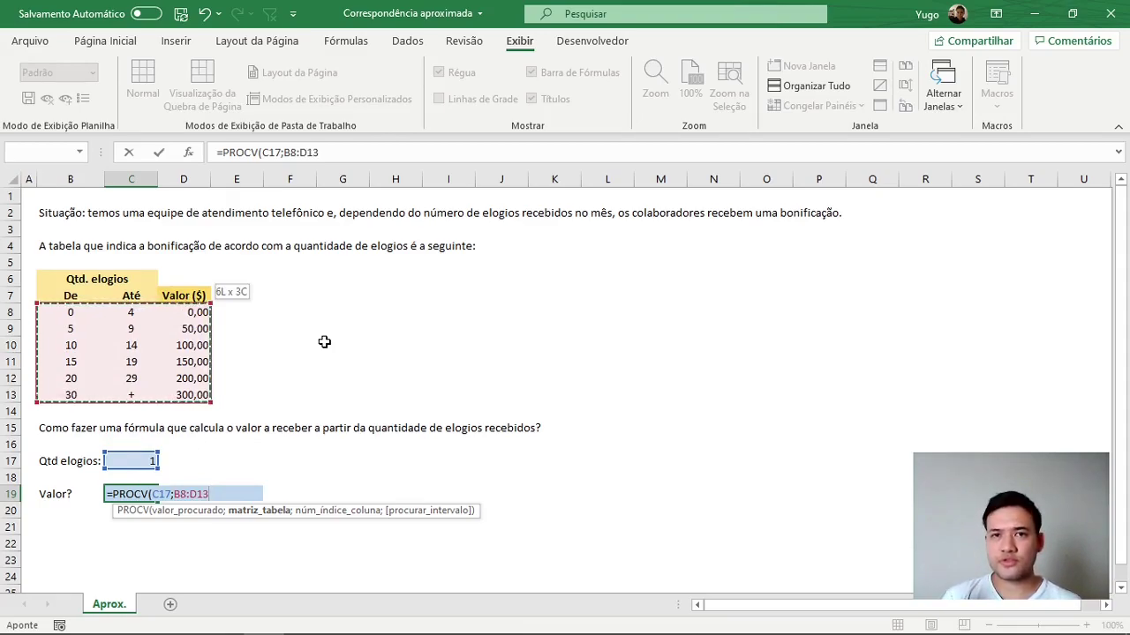
type(";")
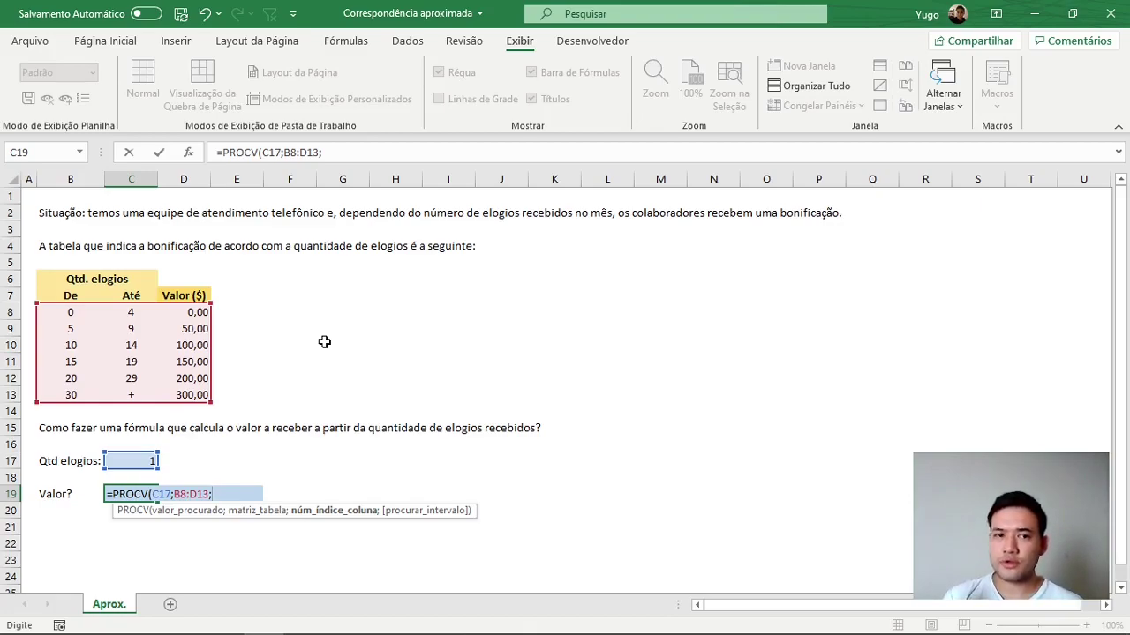
Finish C19 as =PROCV(C17;B8:D13;3;1) with approximate match, showing 0,00
type("3")
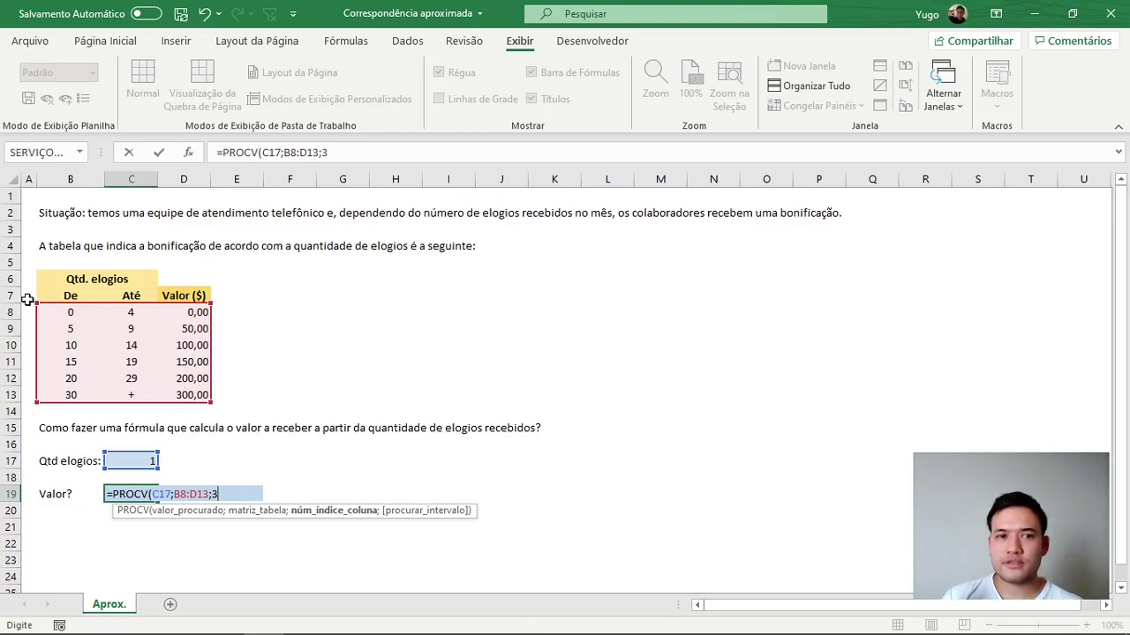
type(";")
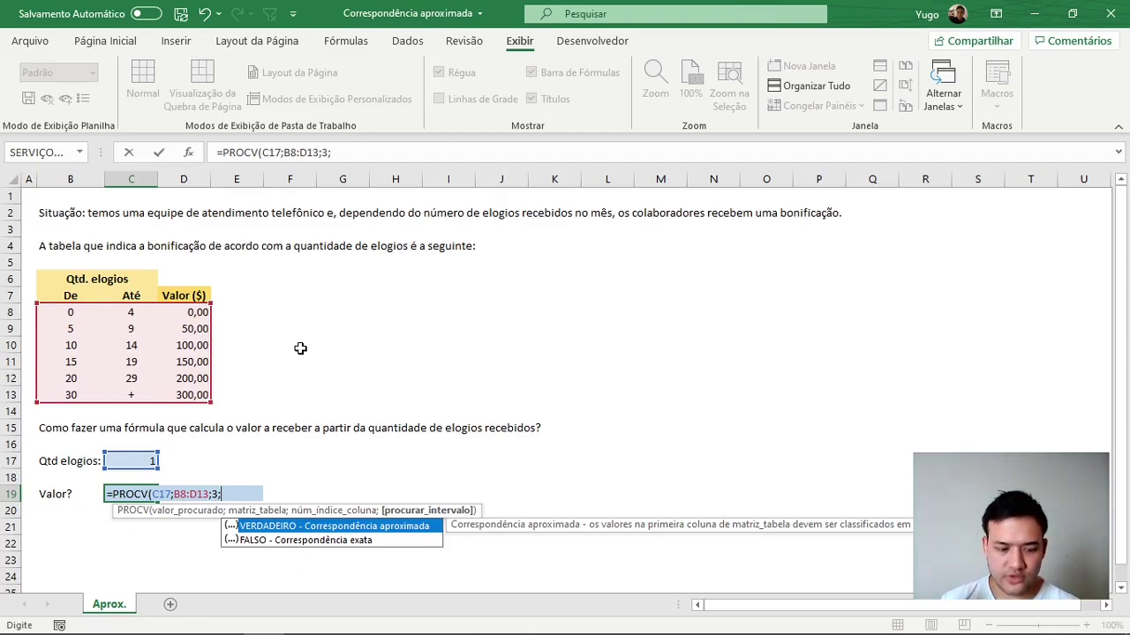
type("1")
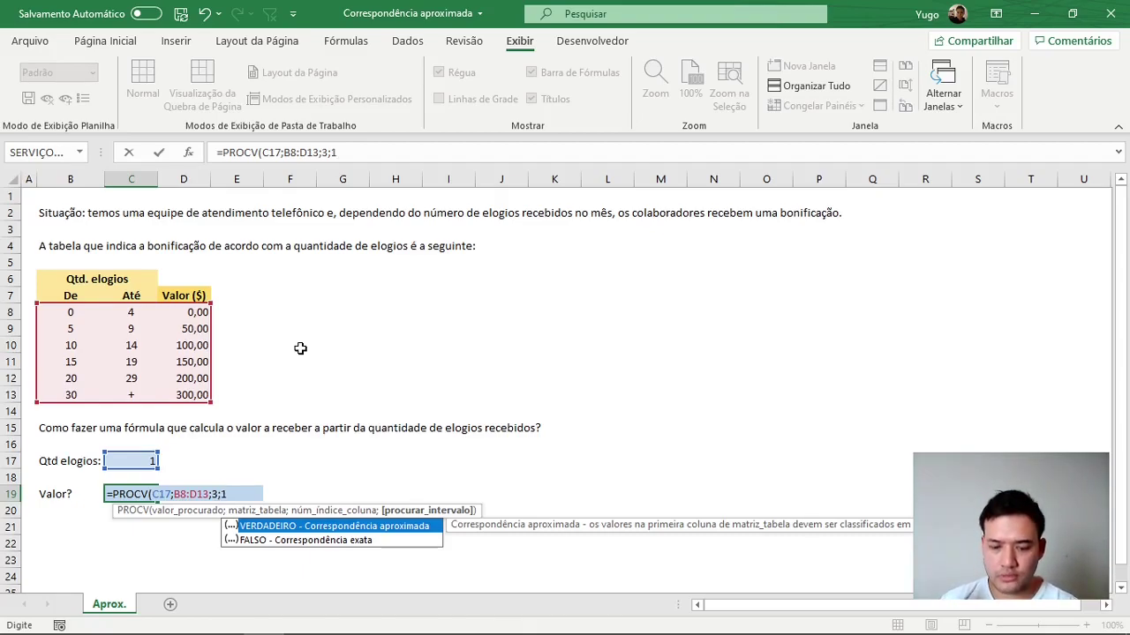
type(")")
key("Return")
key("Up")
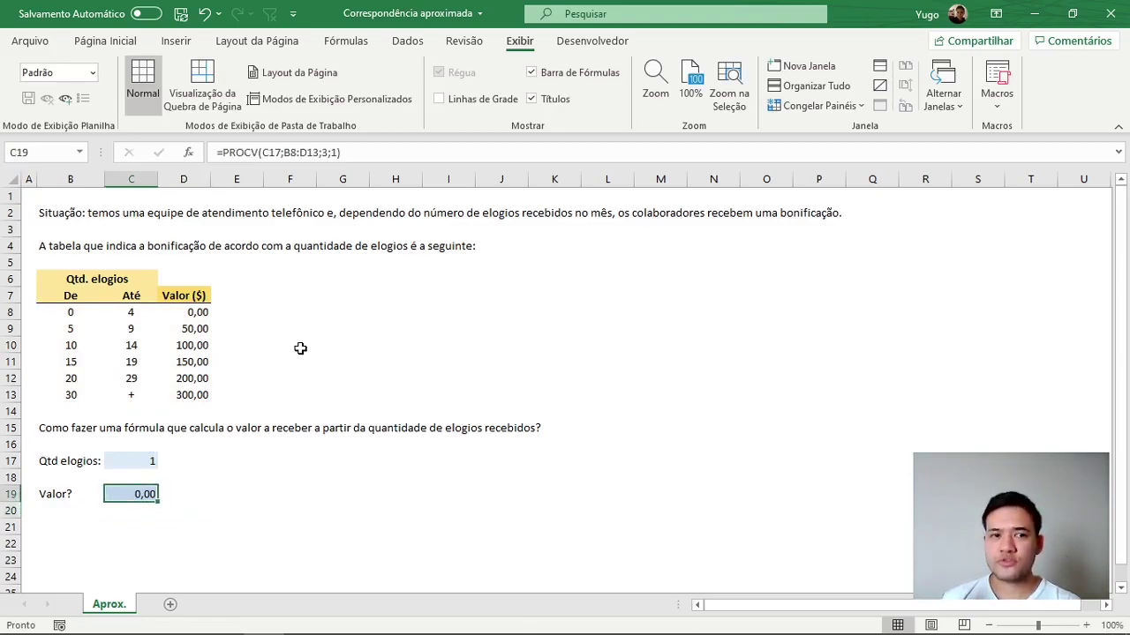
Test compliment counts 0, 4 and 5 in C17, checking the bonus in C19
key("Up")
key("Up")
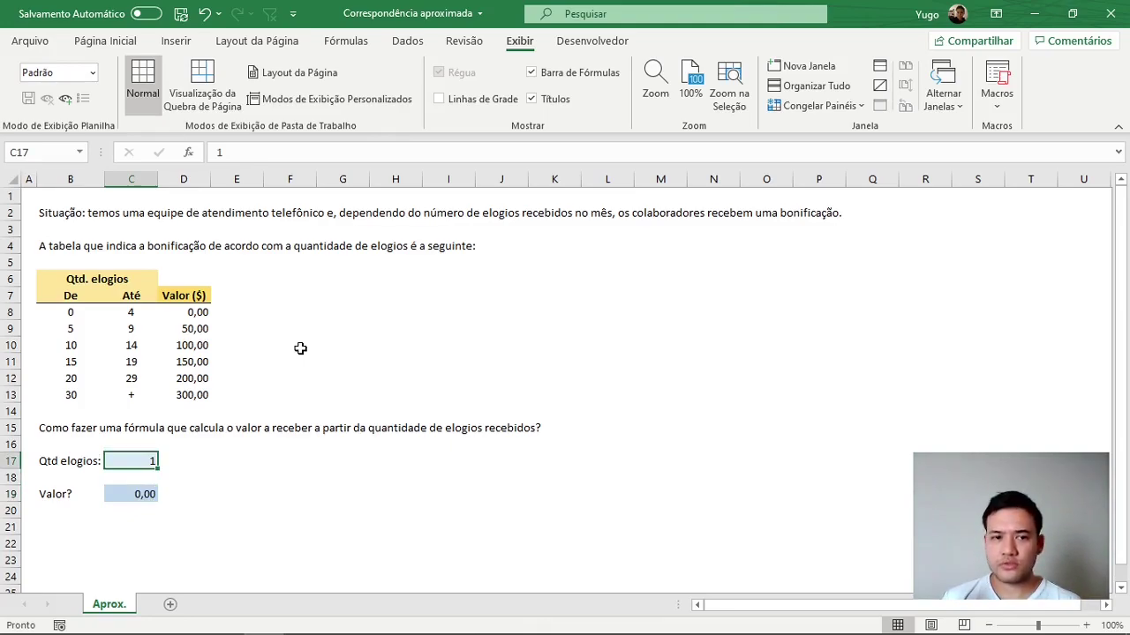
type("0")
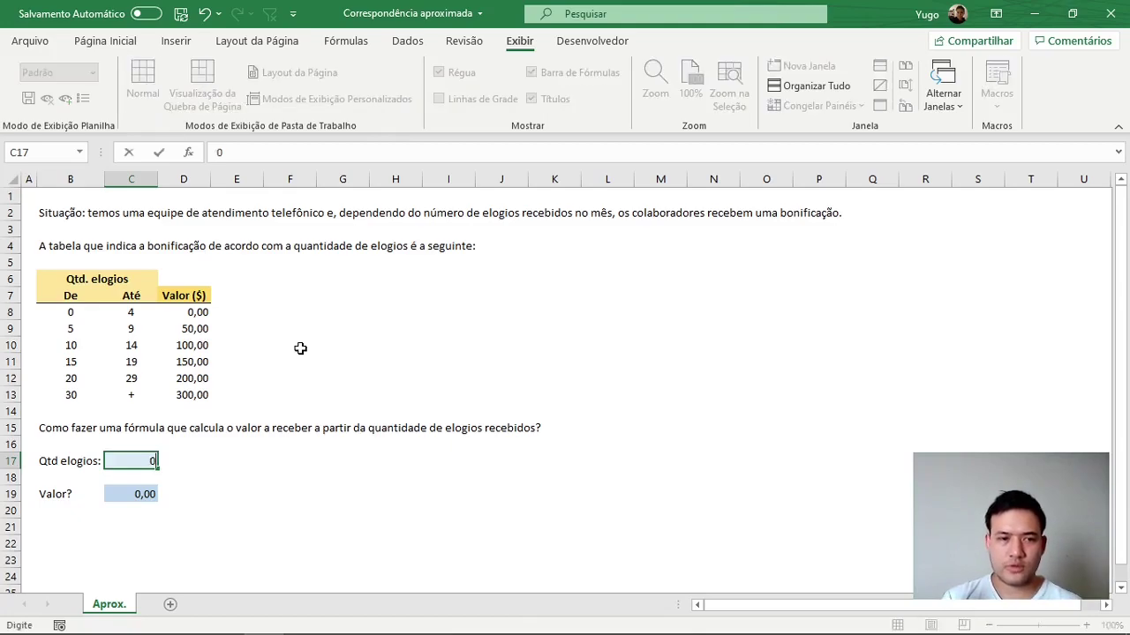
key("Return")
key("Up")
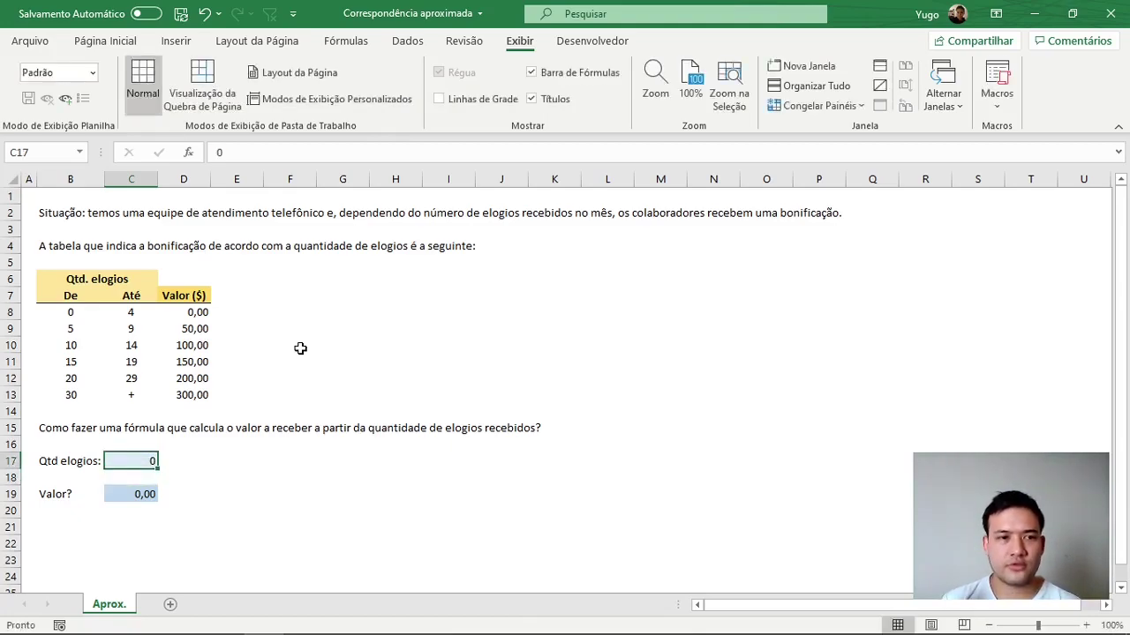
type("4")
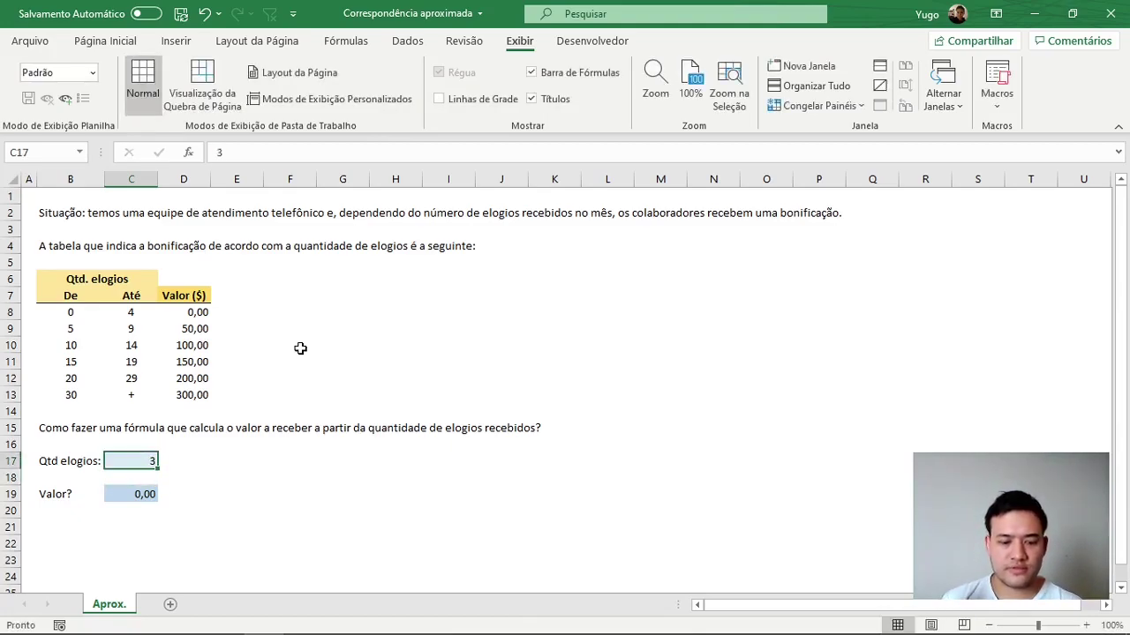
key("Return")
key("Up")
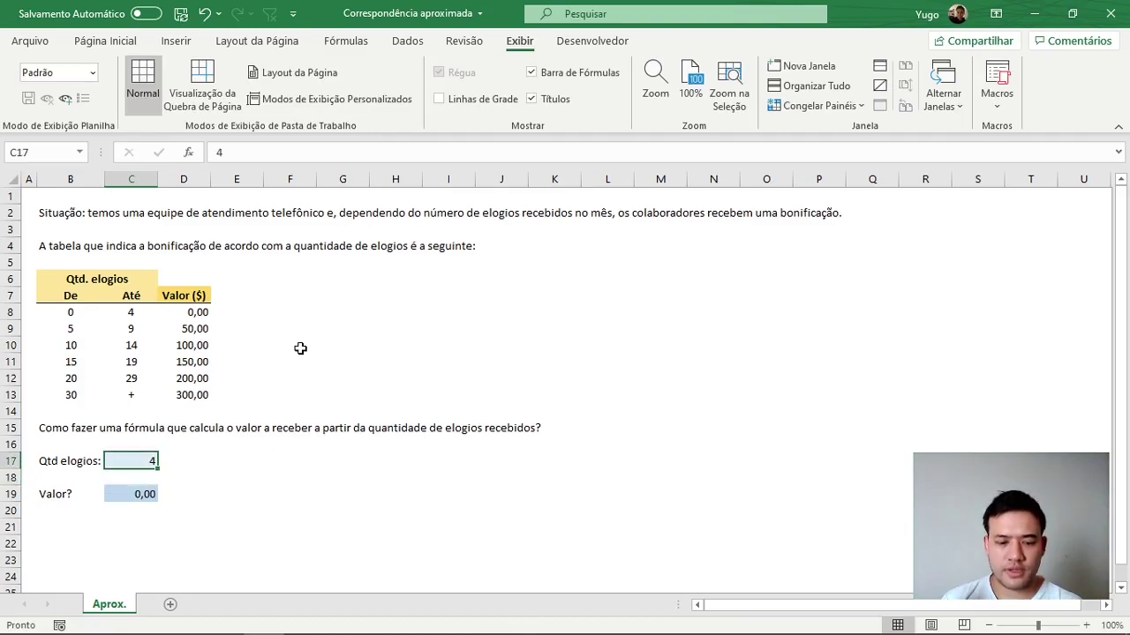
type("5")
key("Return")
key("Up")
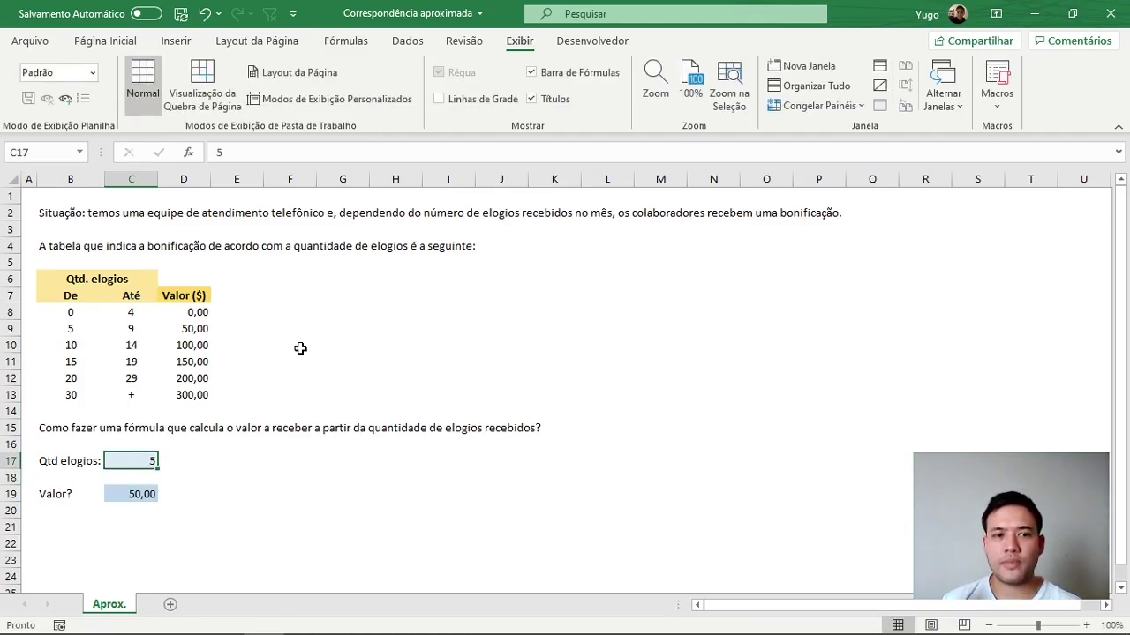
key("Down")
key("Down")
key("Up")
key("Up")
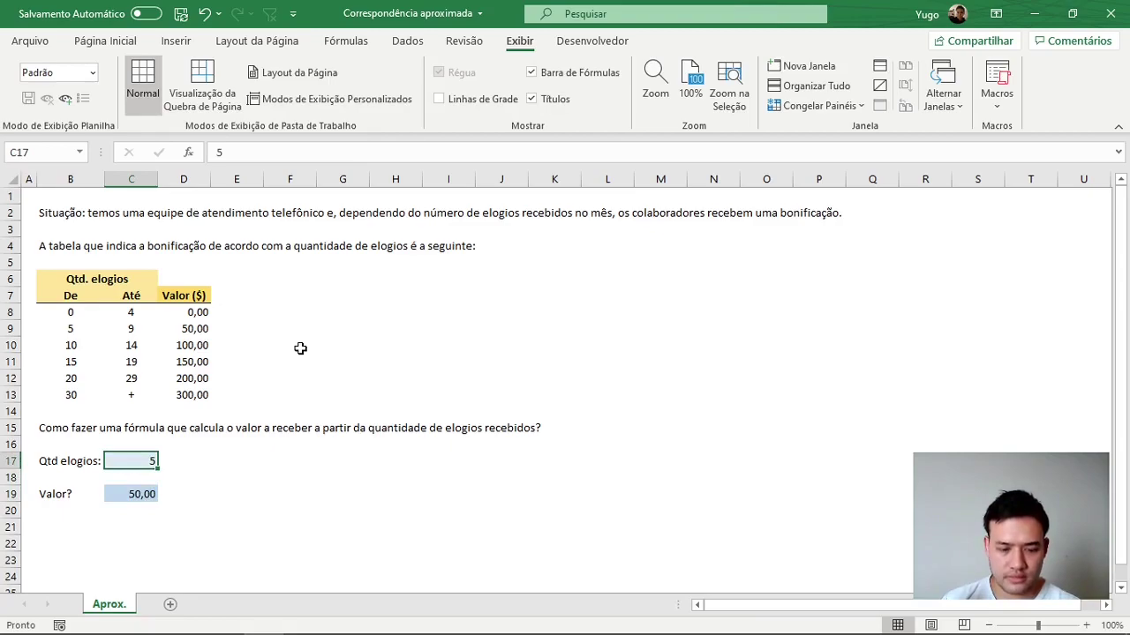
type("5")
key("Return")
key("Up")
Test compliment counts 10, 14, 15 and 30 in C17
type("10")
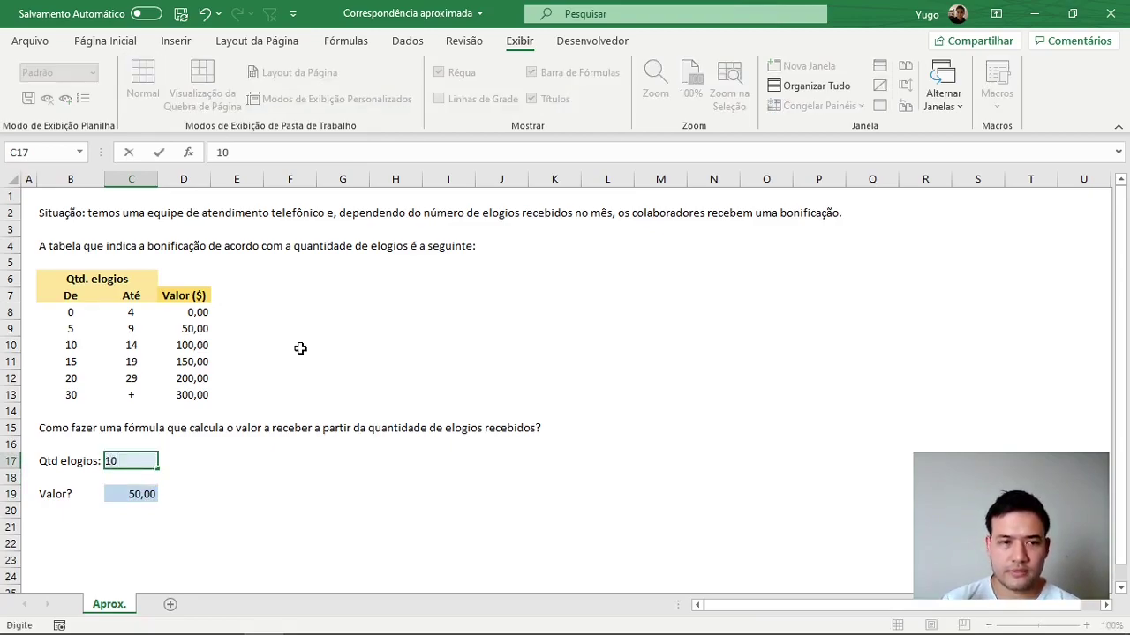
key("Return")
key("Up")
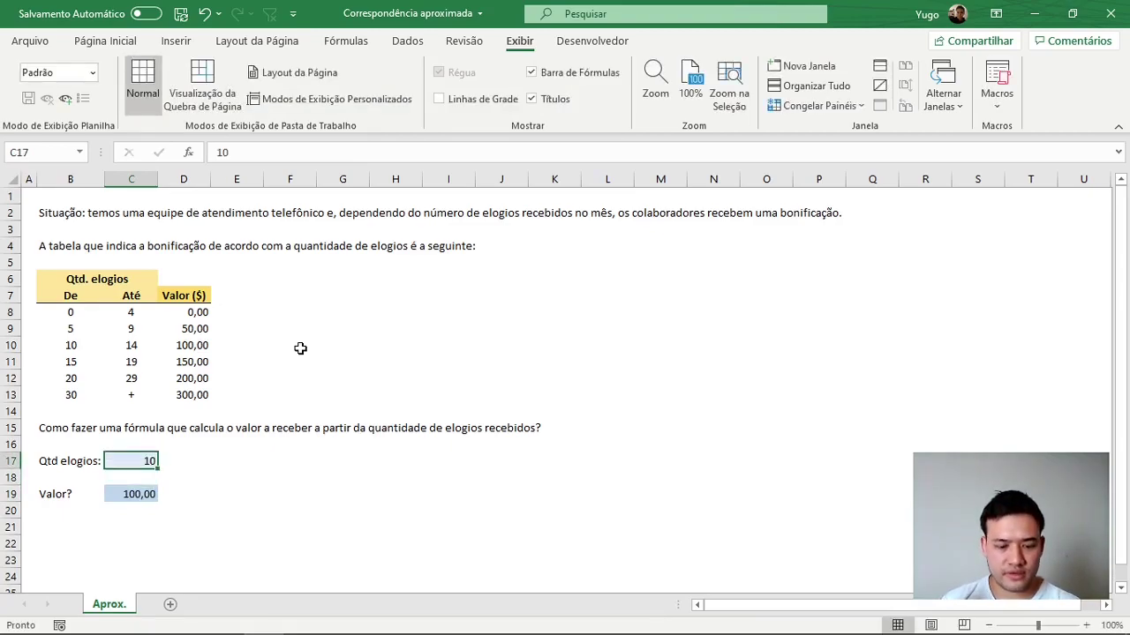
type("14")
key("Return")
key("Up")
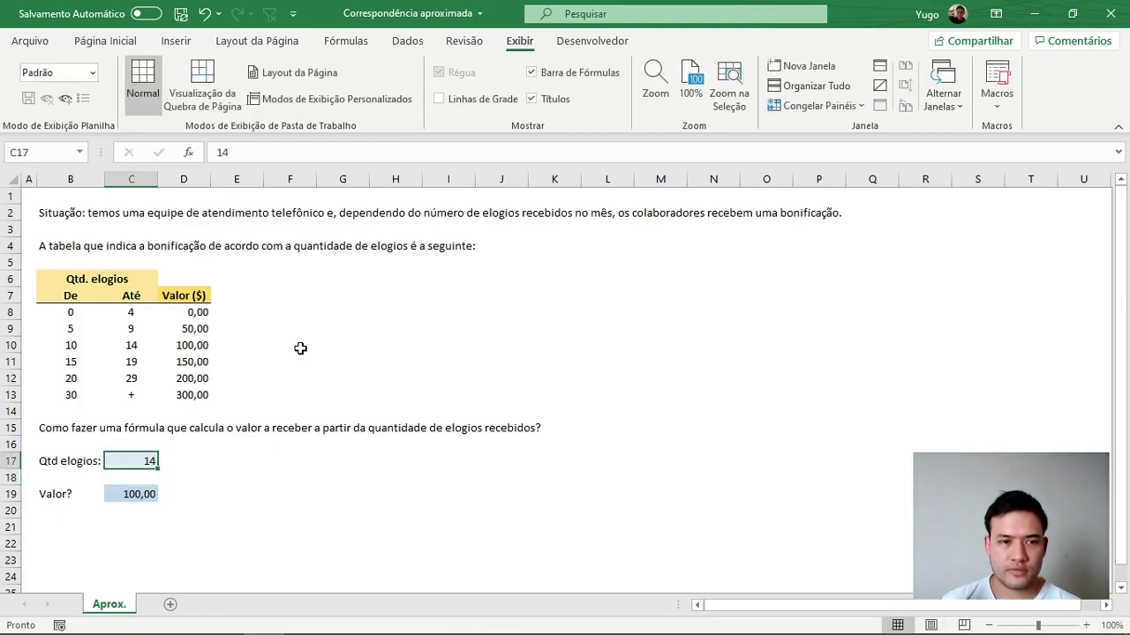
type("15")
key("Return")
key("Up")
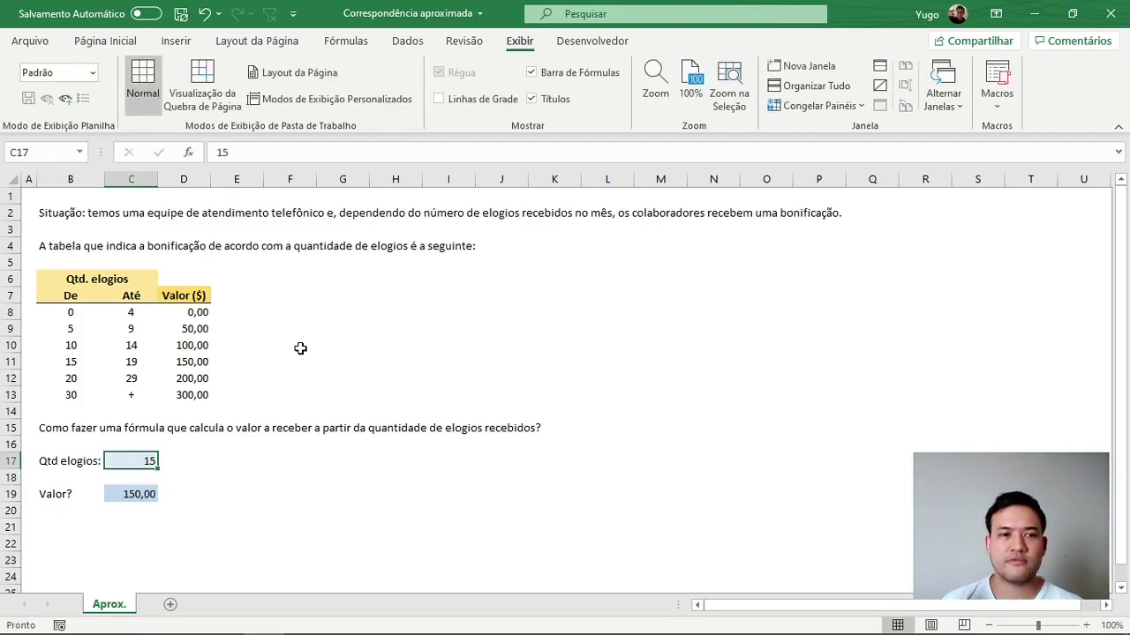
type("30")
key("Return")
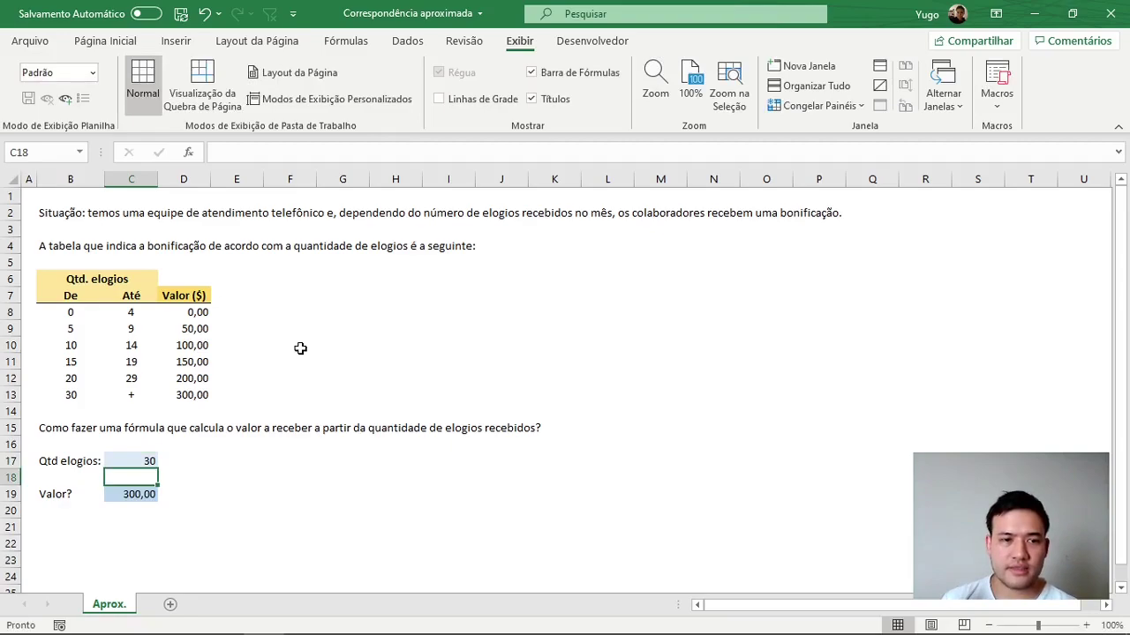
Try counts 31 and finally 1000, which returns the 300,00 top bonus
key("Up")
key("Return")
key("Up")
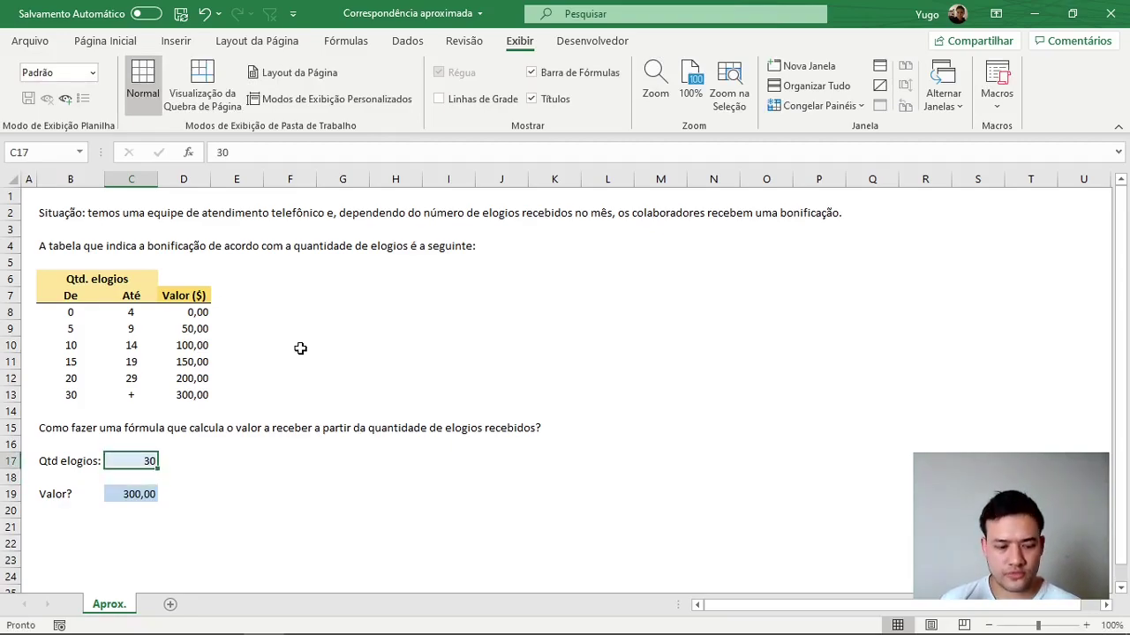
type("31")
key("Return")
key("Up")
type("10")
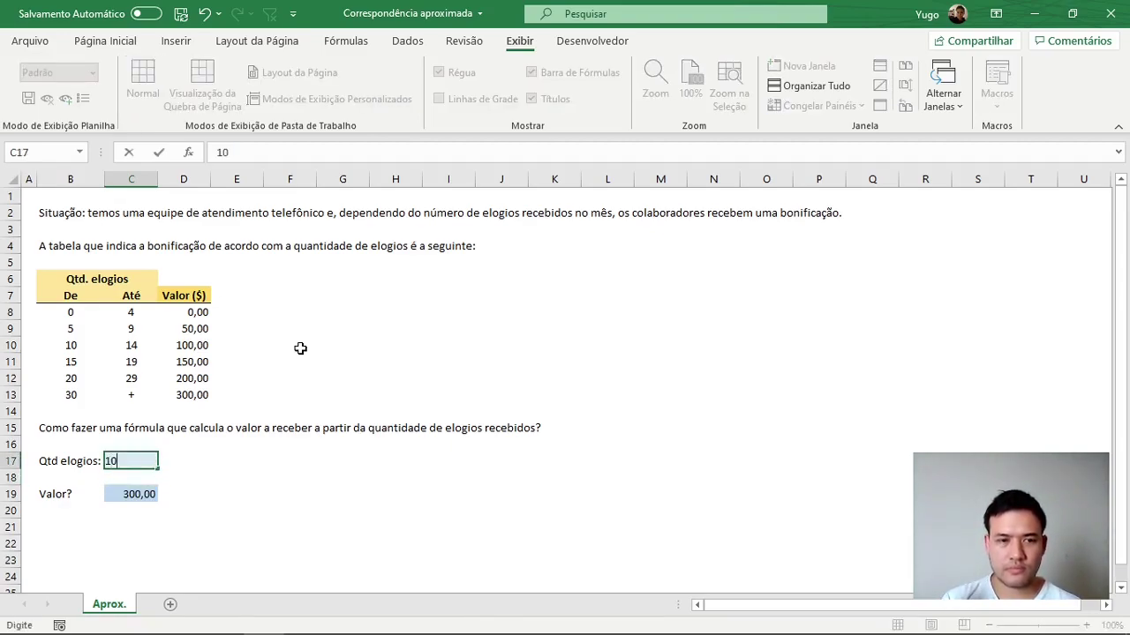
type("00")
key("Return")
key("Up")
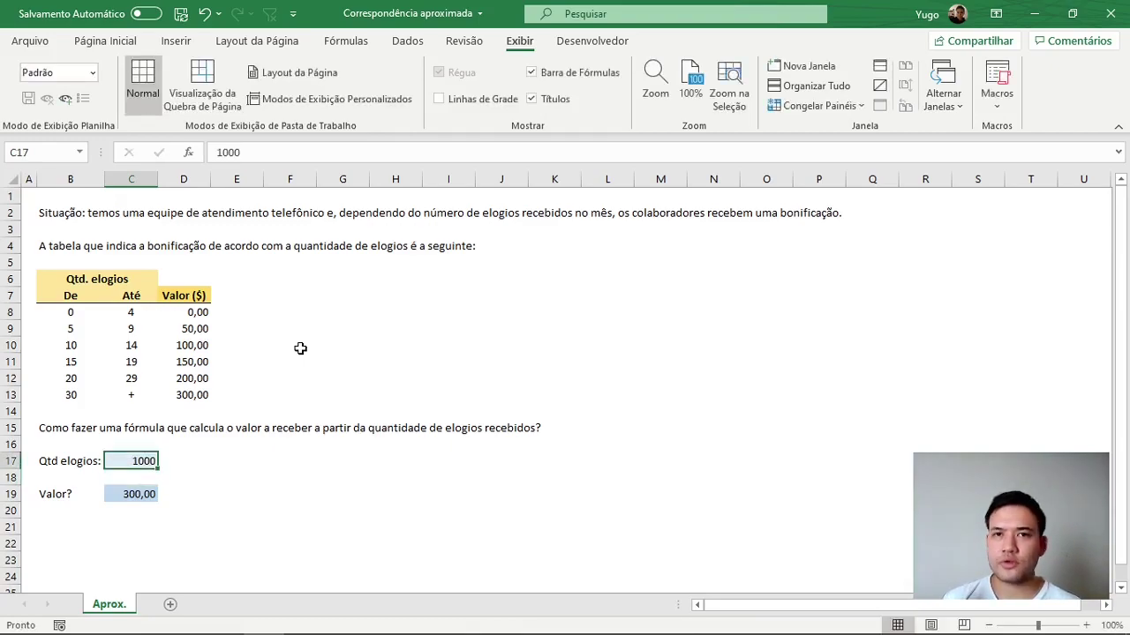
key("Down")
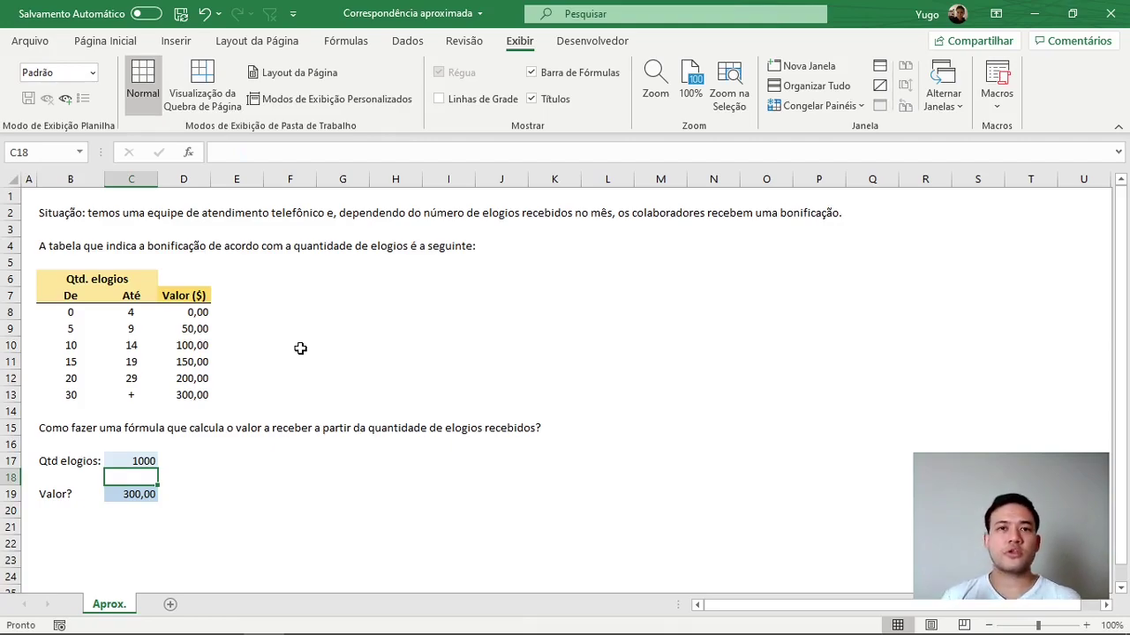
Start C20 with =ÍNDICE over the bonus column D8:D13
key("Down")
key("Down")
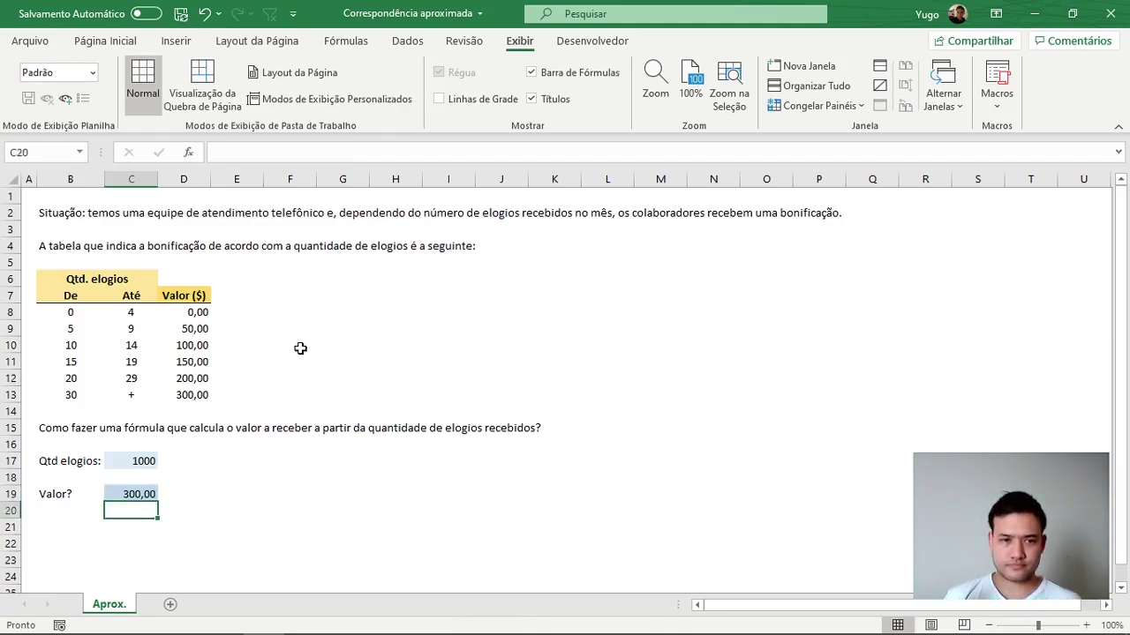
type("=í")
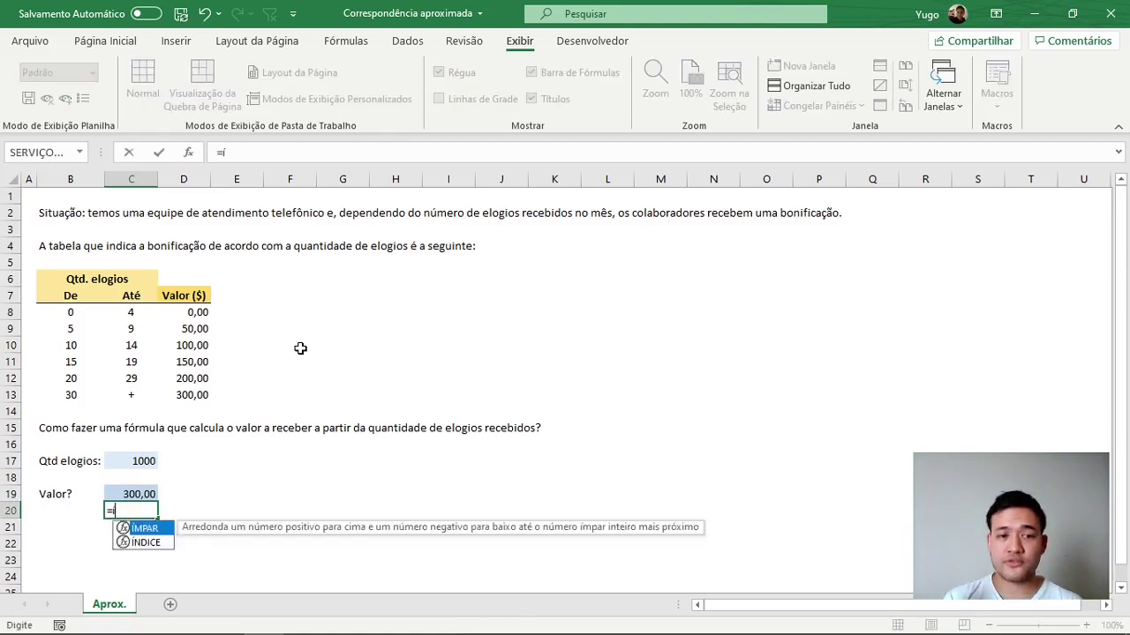
type("nd")
key("Tab")
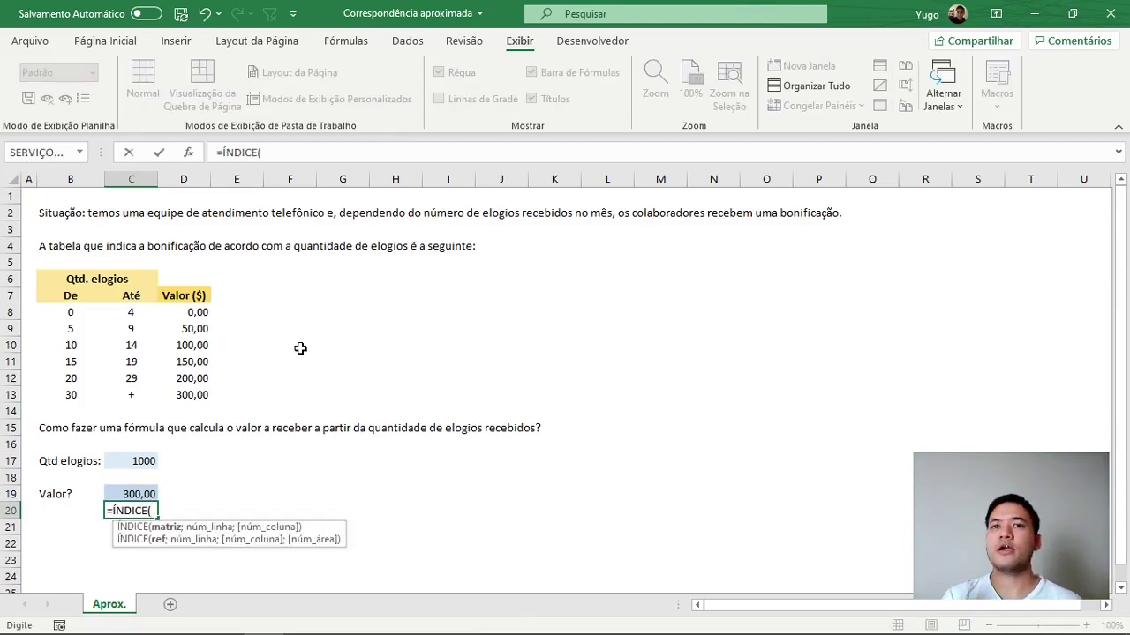
key("Up")
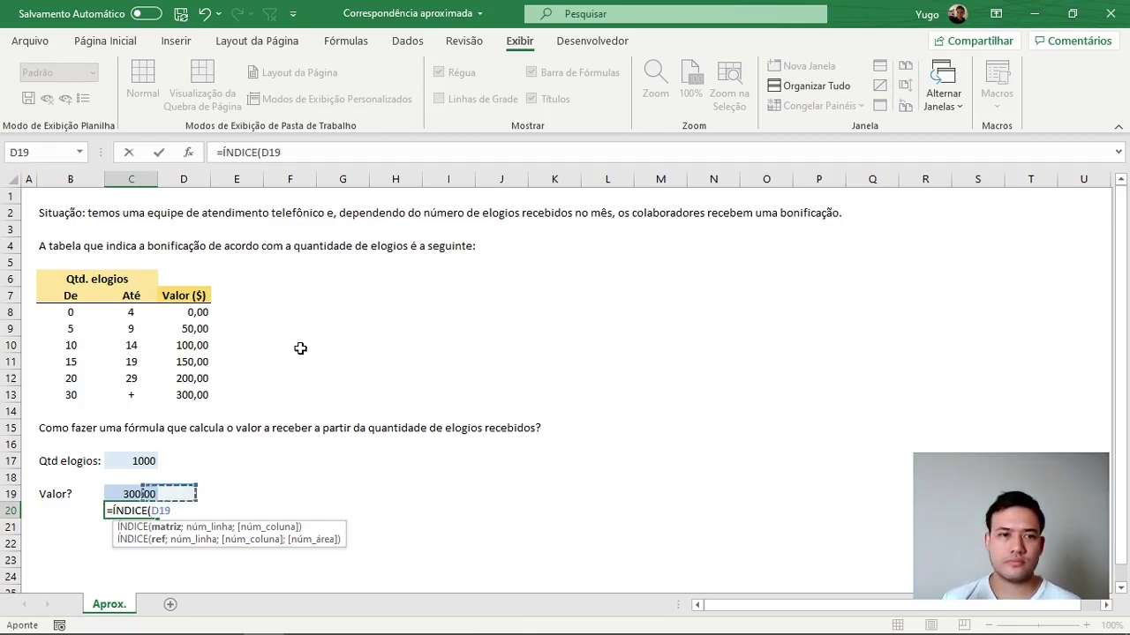
key("Right")
key("Up")
key("Up")
key("Up")
key("Up")
key("Up")
key("shift+Up")
key("shift+Up")
key("shift+Up")
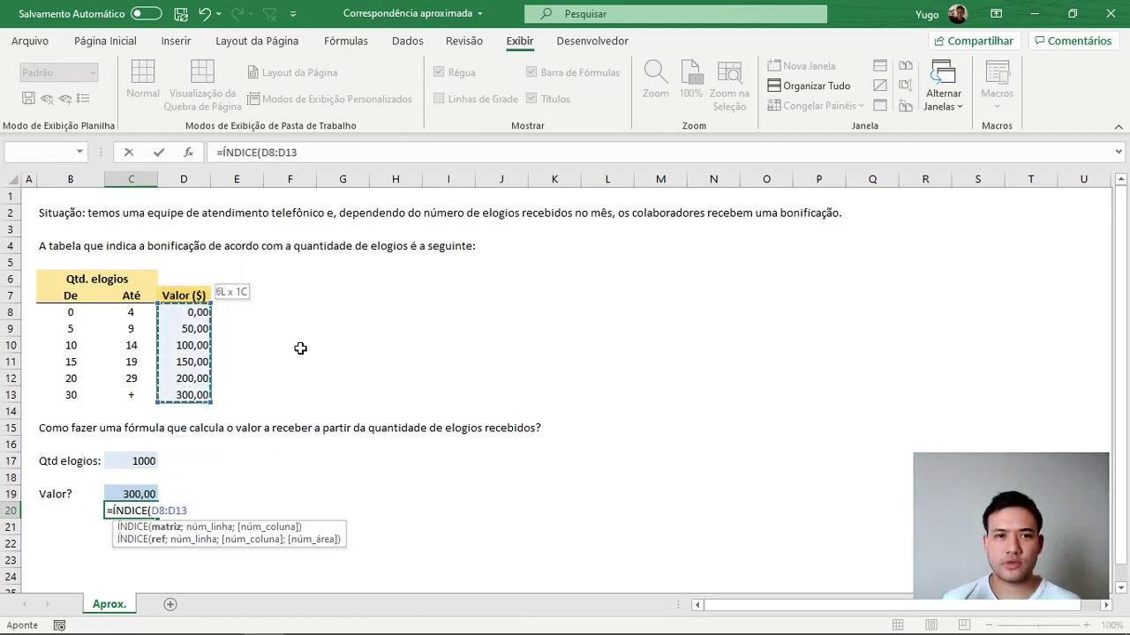
type(";")
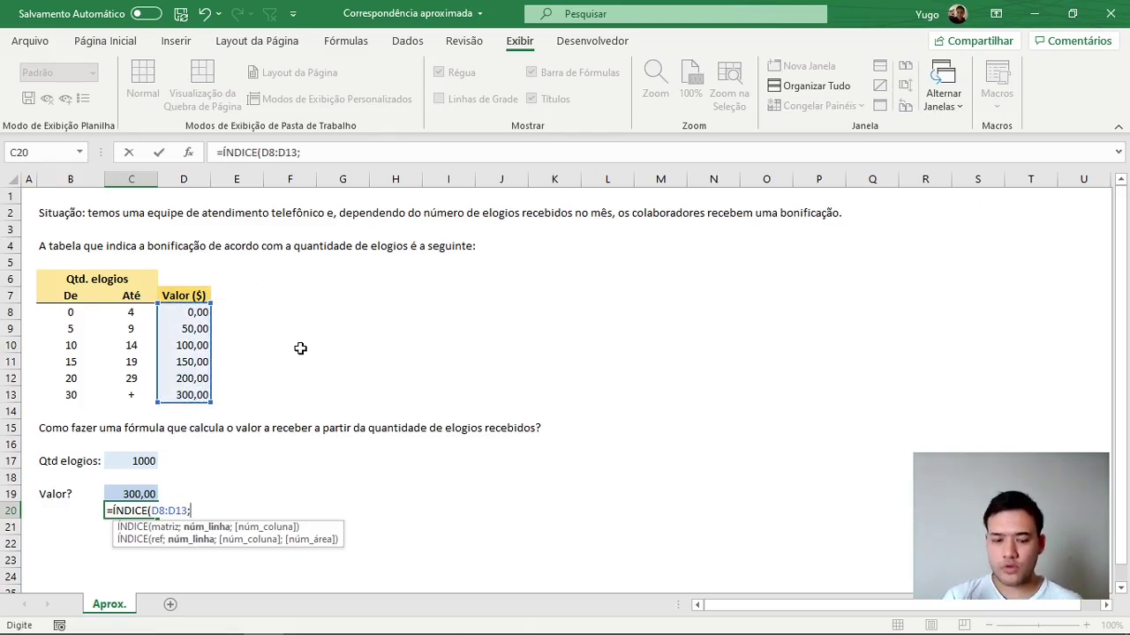
Nest a CORRESP that looks up C17 within B8:B13
type("corr")
key("Tab")
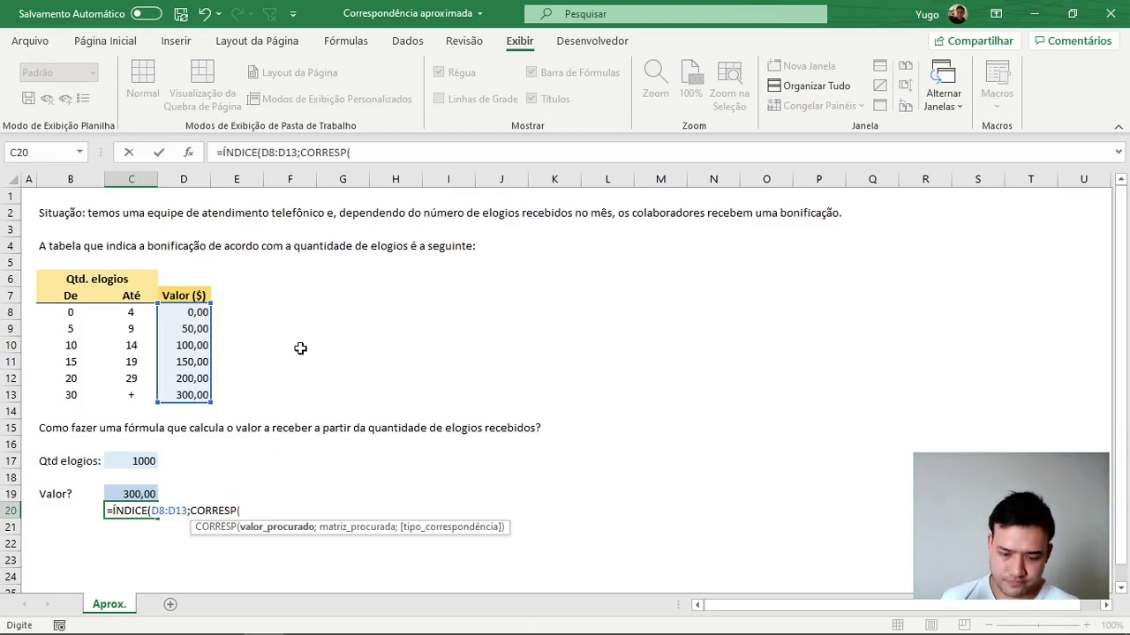
type(";=")
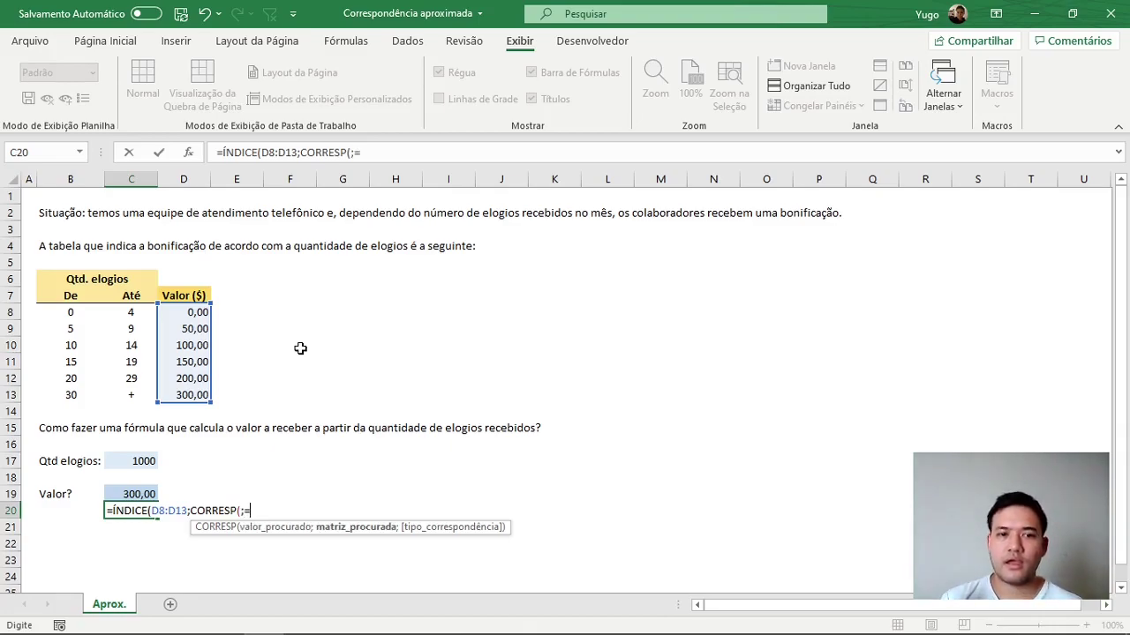
key("BackSpace")
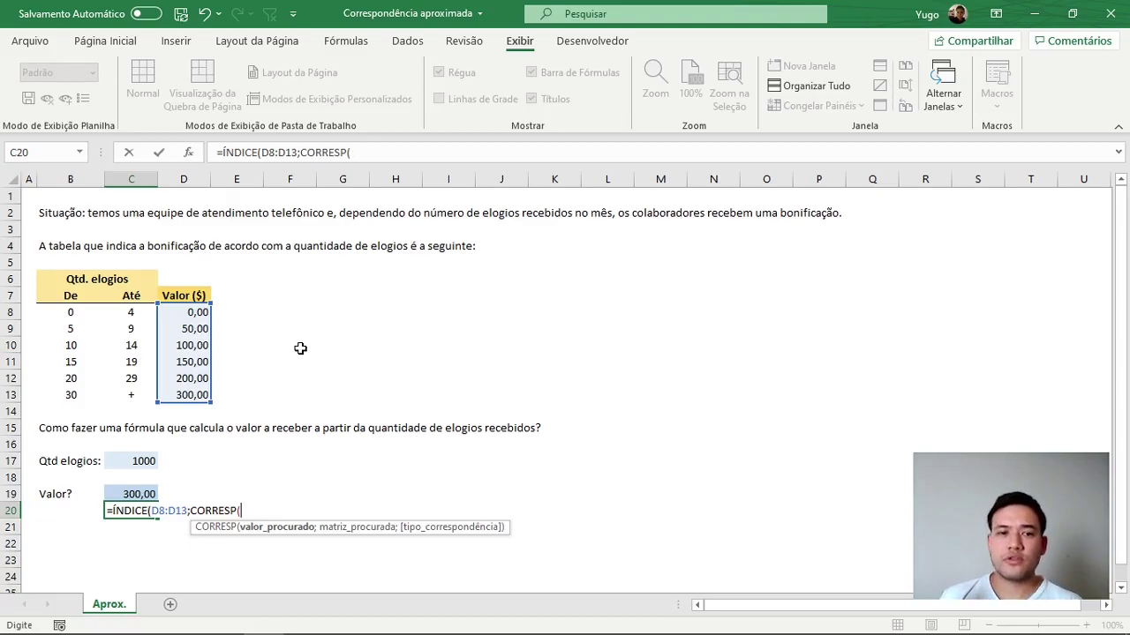
key("Left")
key("Up")
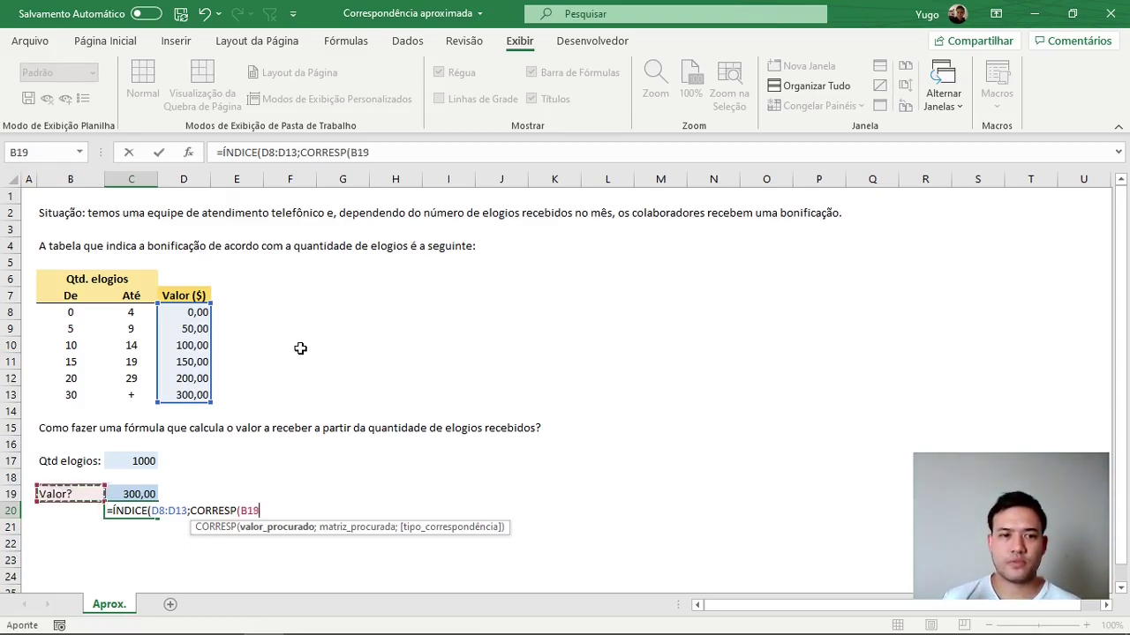
key("Right")
key("Up")
key("Up")
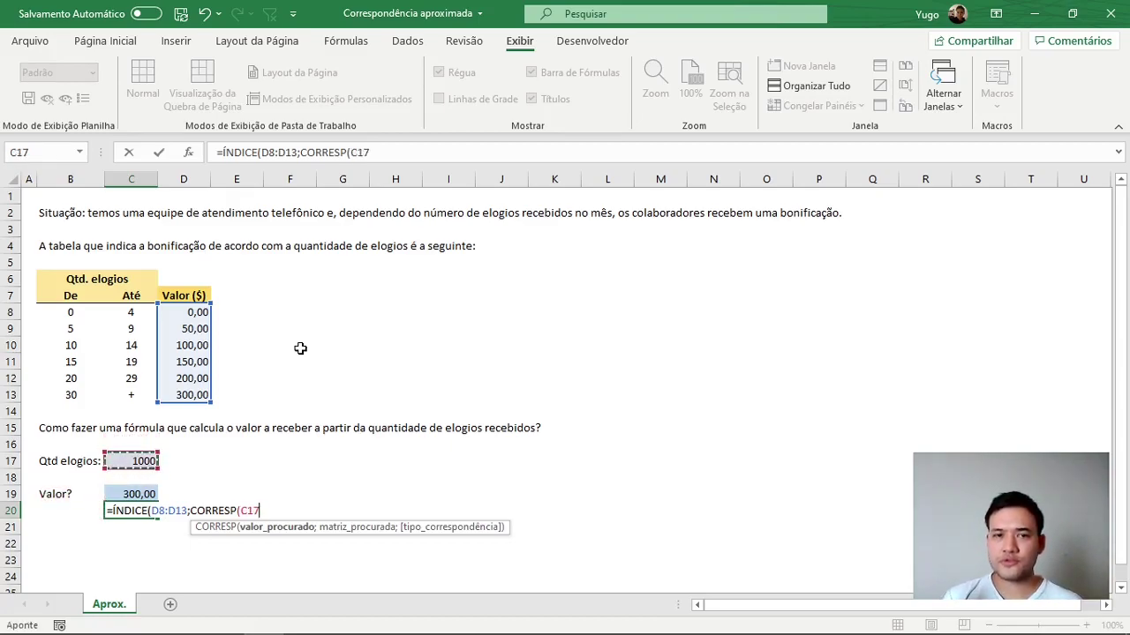
type(";")
key("Left")
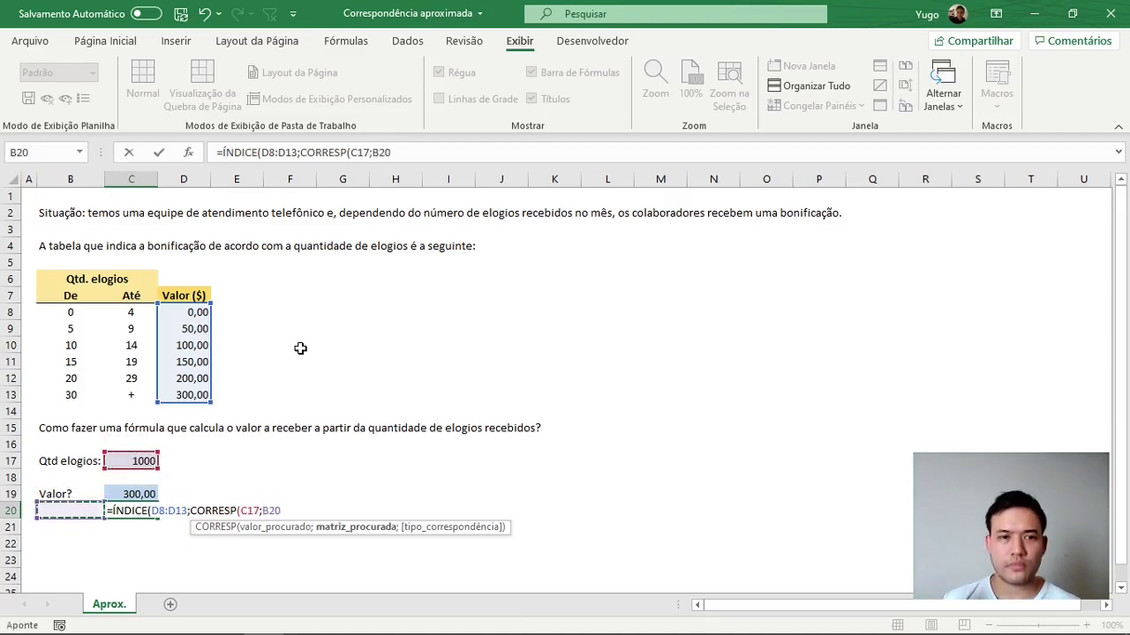
key("Up")
key("Up")
key("Up")
key("Up")
key("Up")
key("Up")
key("shift+Up")
key("shift+Up")
key("shift+Up")
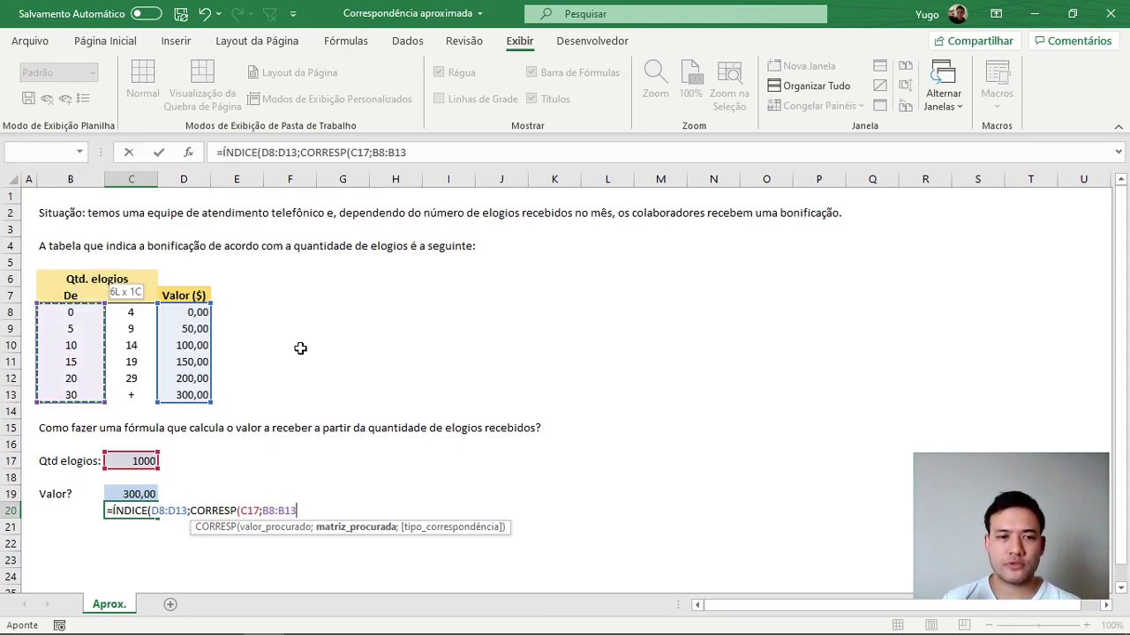
Advance CORRESP to its match-type argument, showing the 1, 0, -1 choices
type(";")
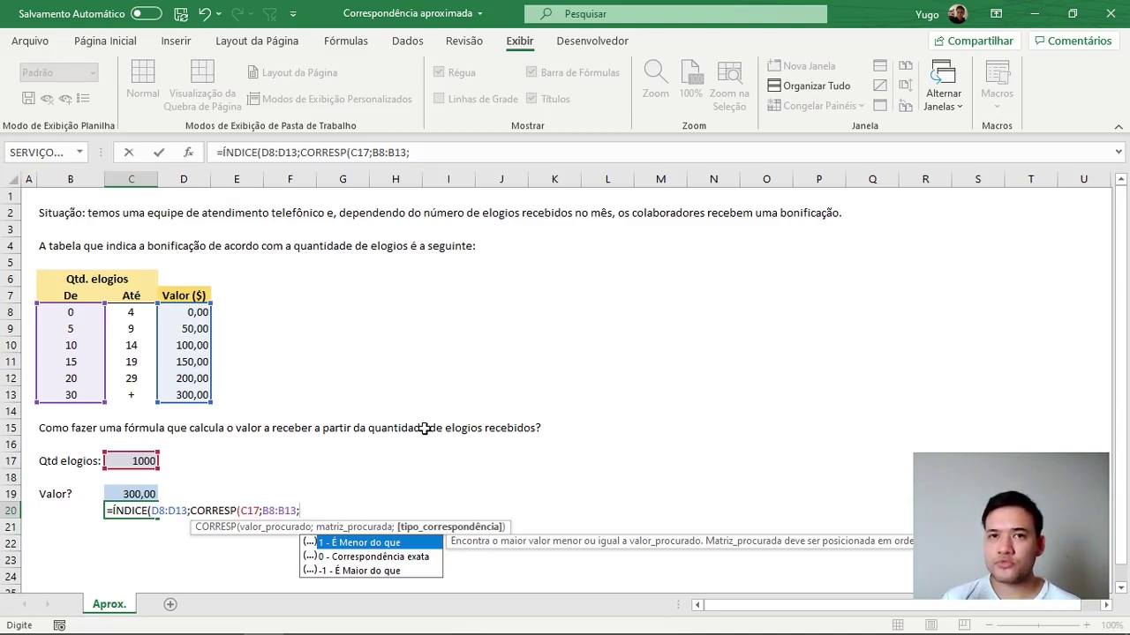
Close C20 with match type 1; it shows 300,00, same as C19
type("1")
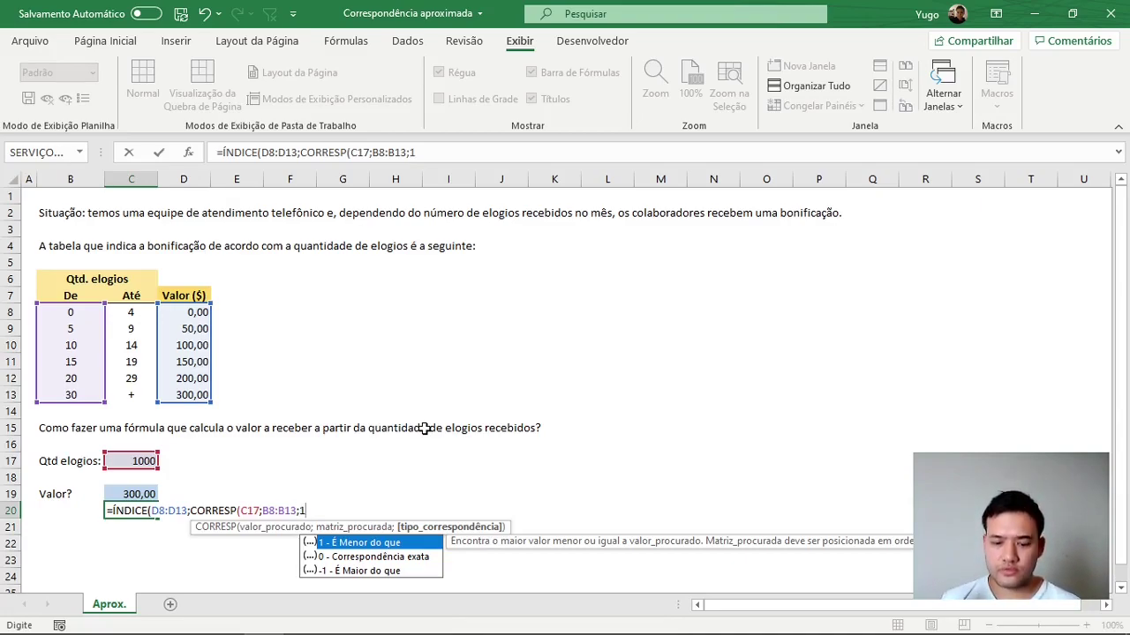
type("))")
key("Return")
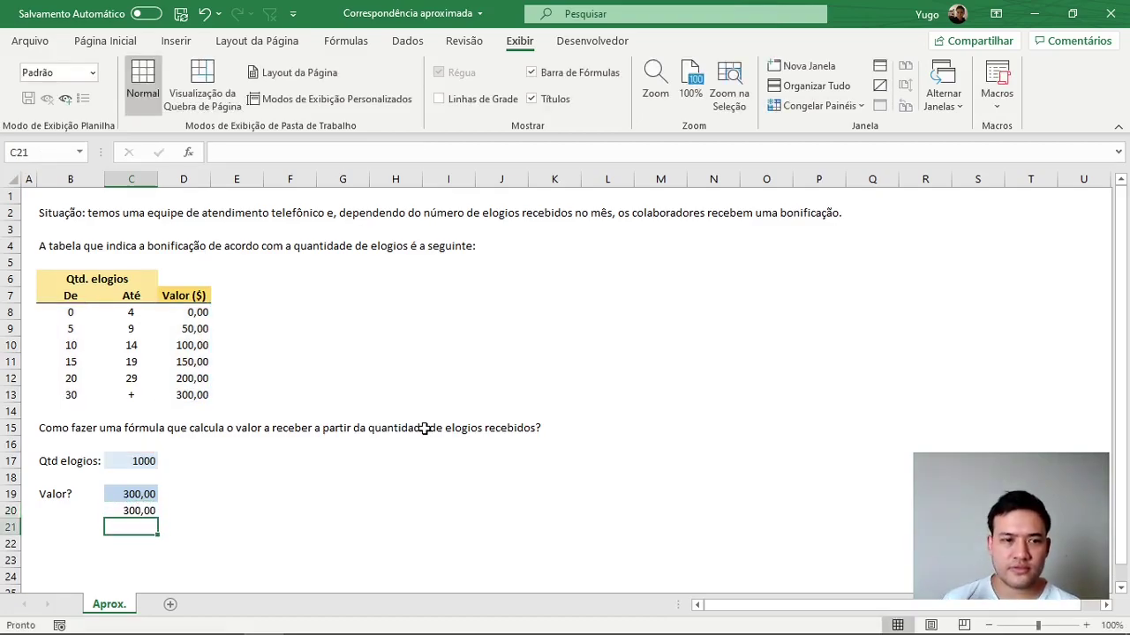
key("Up")
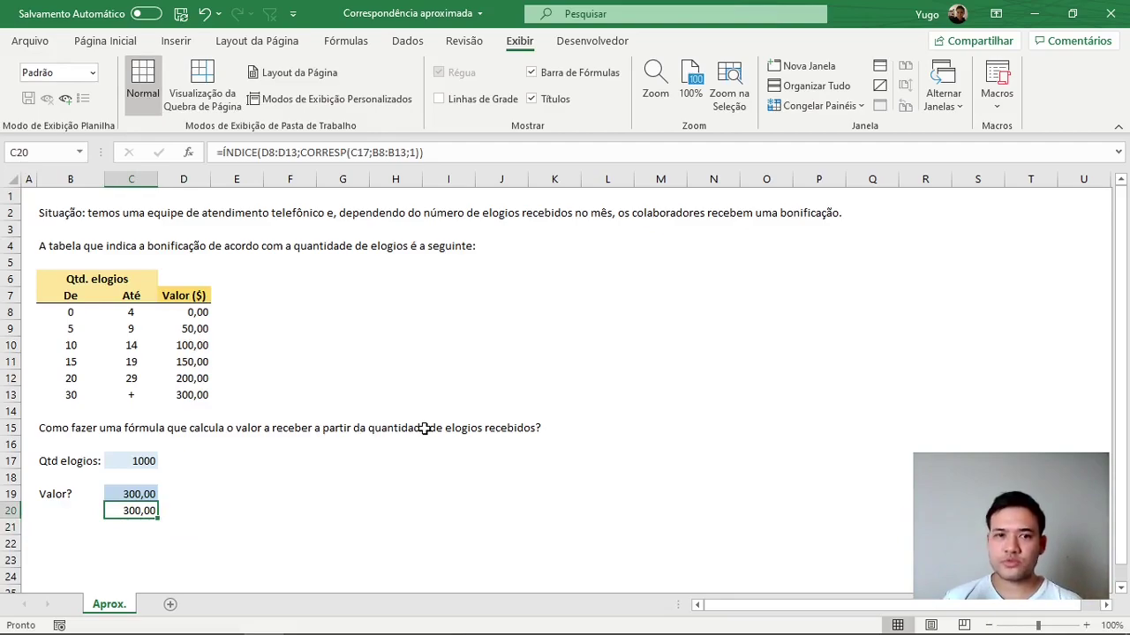
key("Up")
key("Up")
key("Up")
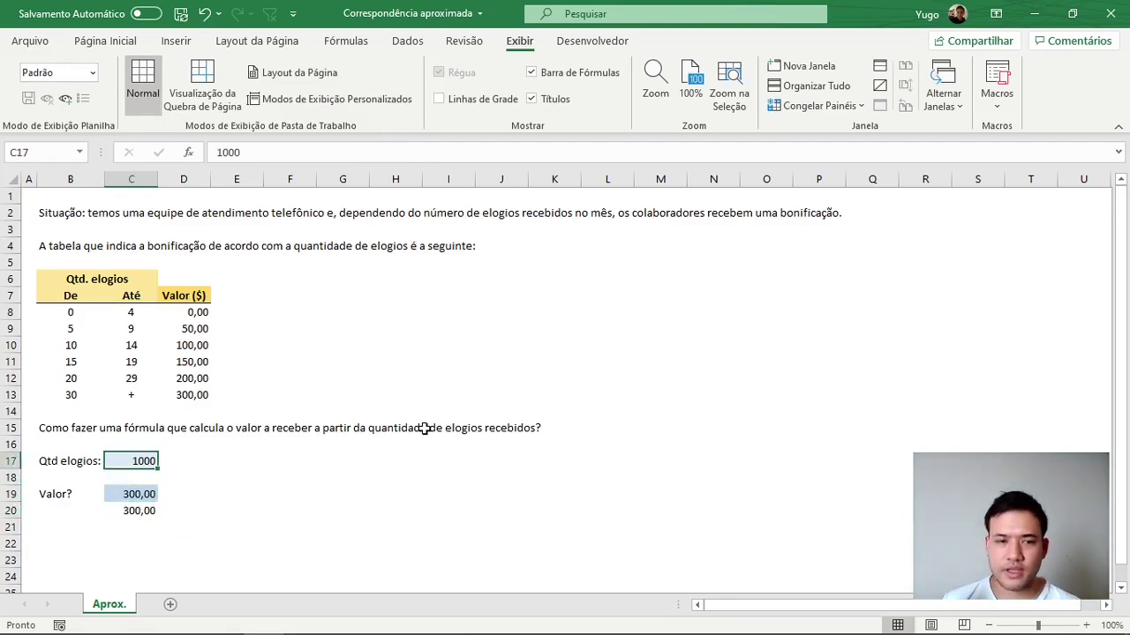
Enter counts 30, 29 and 25 in C17, comparing C19 and C20
type("30")
key("Return")
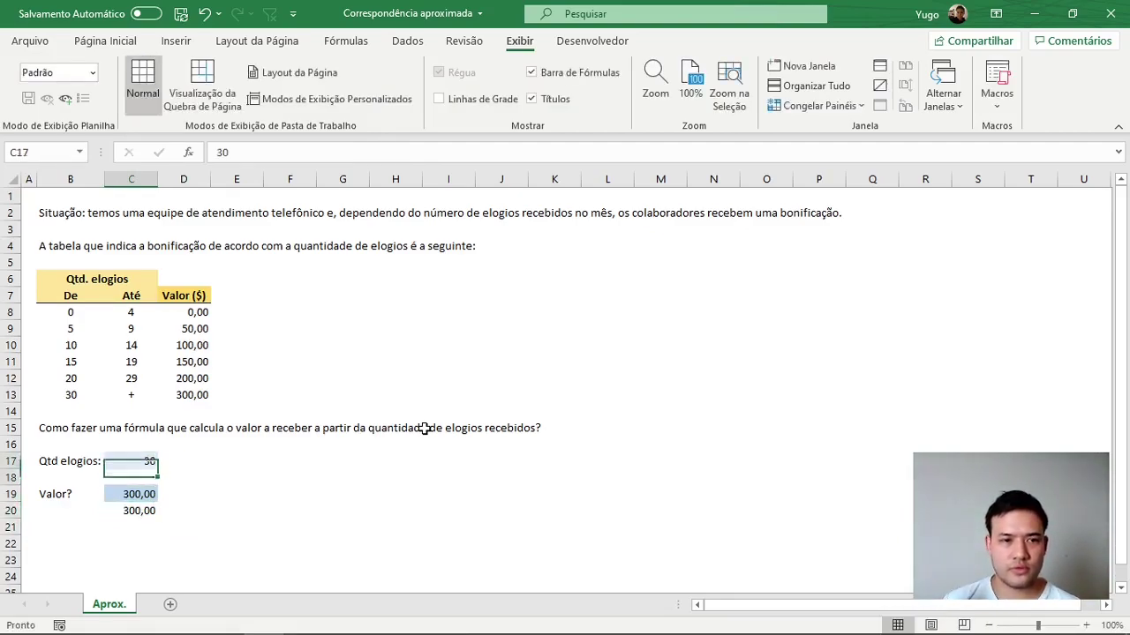
type("29")
key("Return")
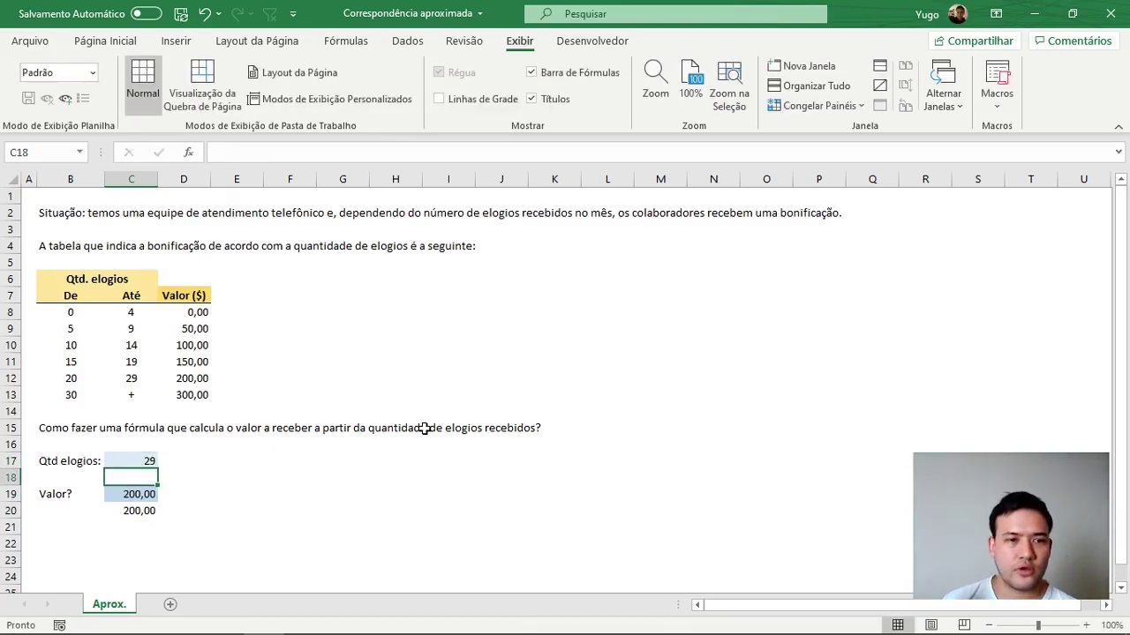
key("Up")
type("25")
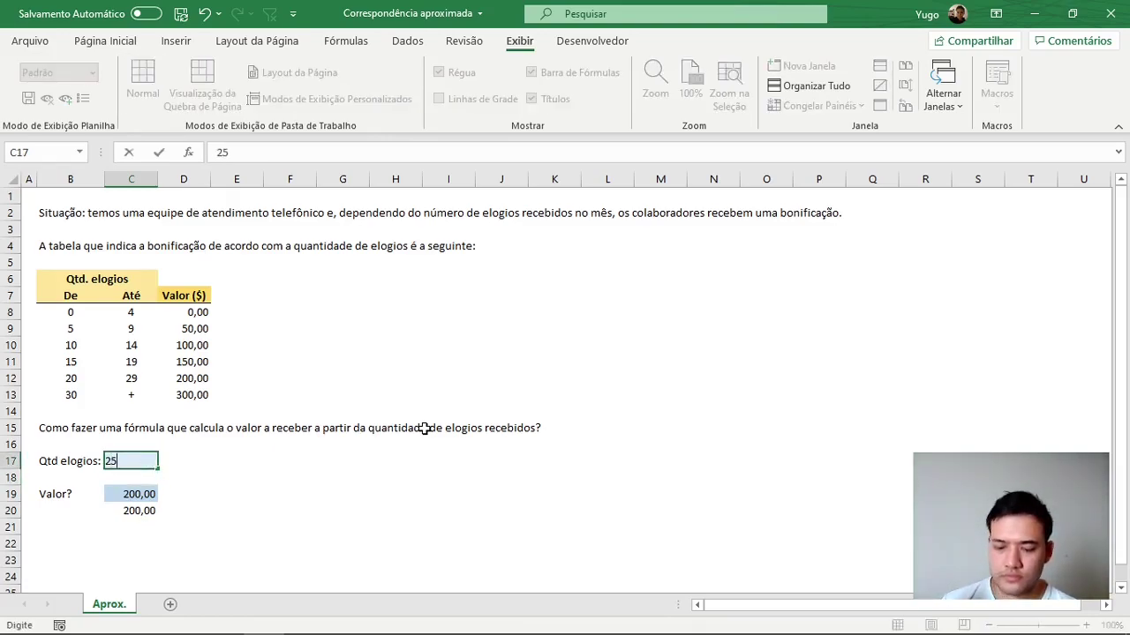
key("Return")
key("Up")
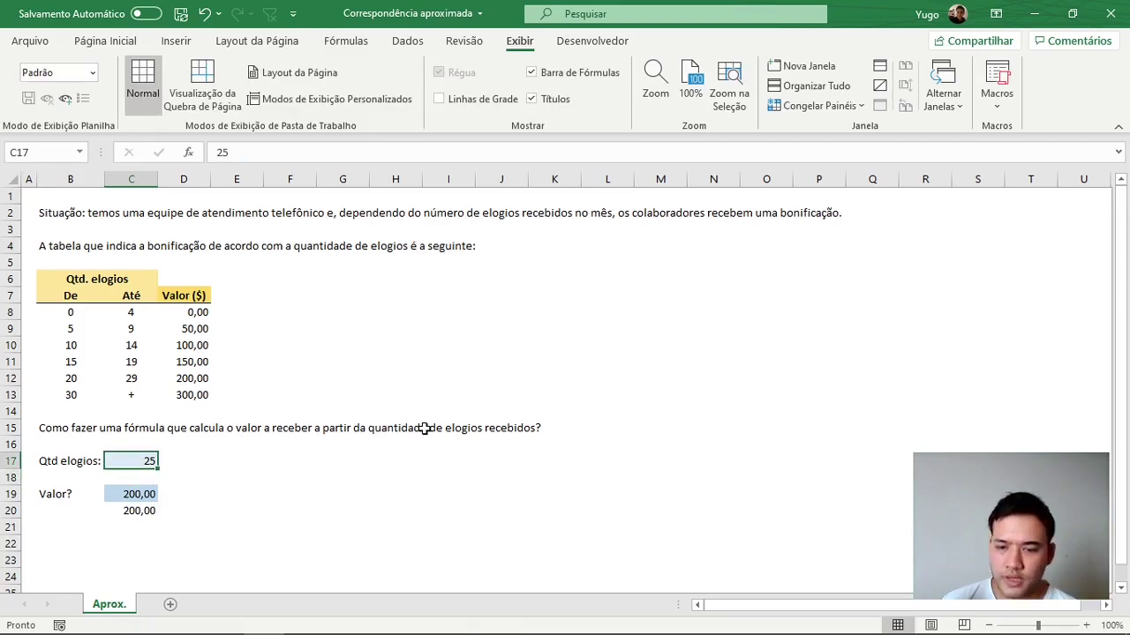
Enter counts 20, 19, 5 and 4, with both lookups ending at 0,00
type("20")
key("ctrl+Return")
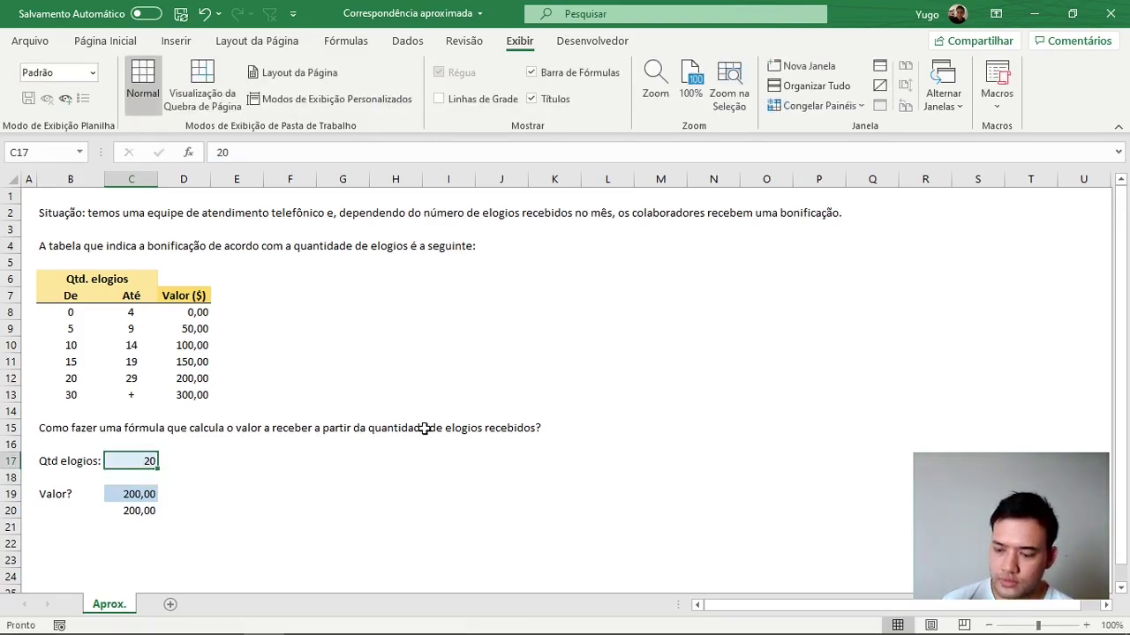
type("19")
key("Return")
key("Up")
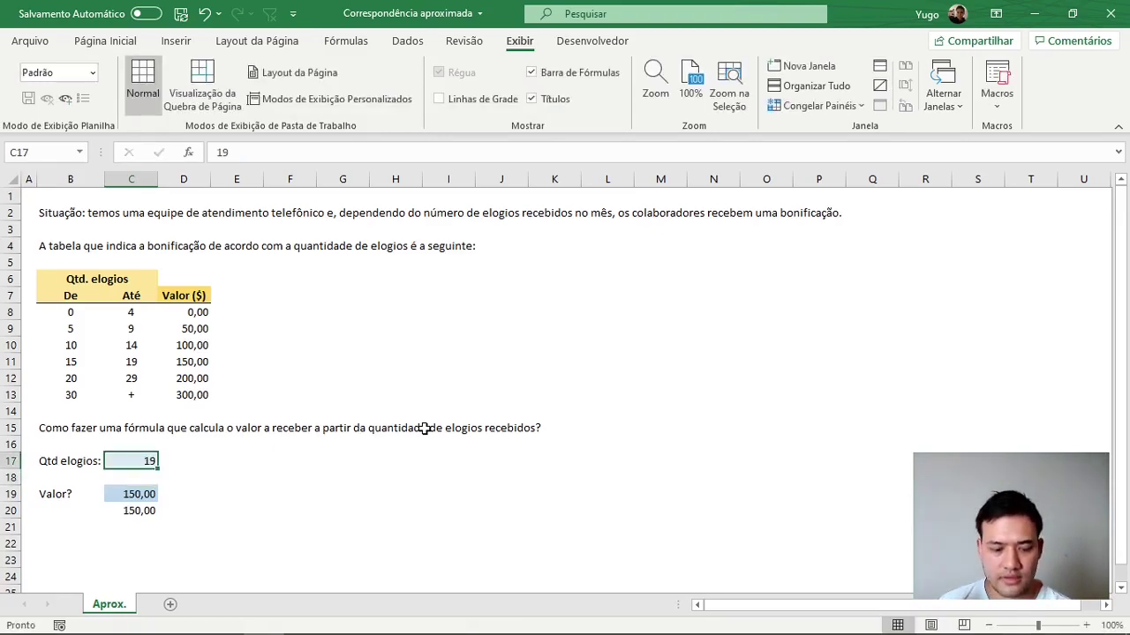
type("5")
key("ctrl+Return")
type("5")
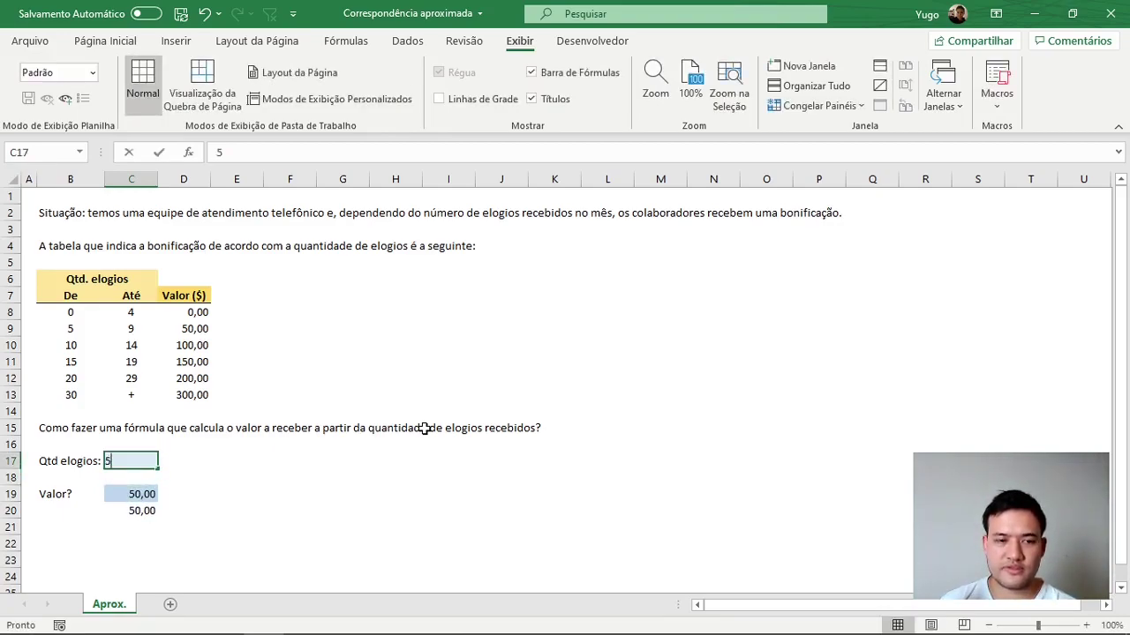
key("BackSpace")
type("4")
key("ctrl+Return")
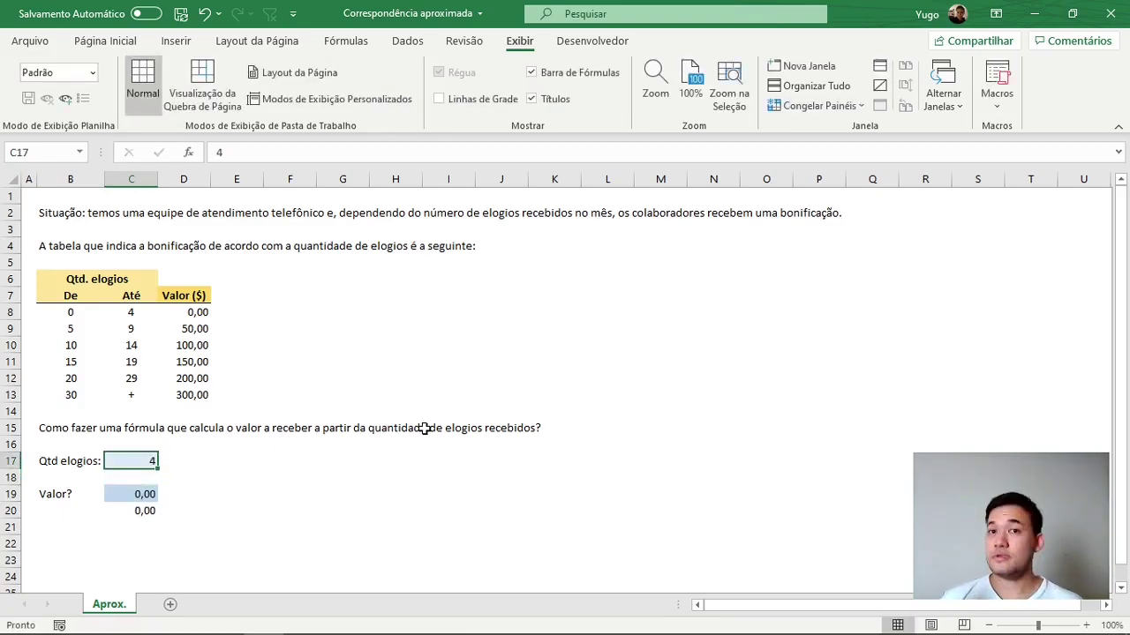